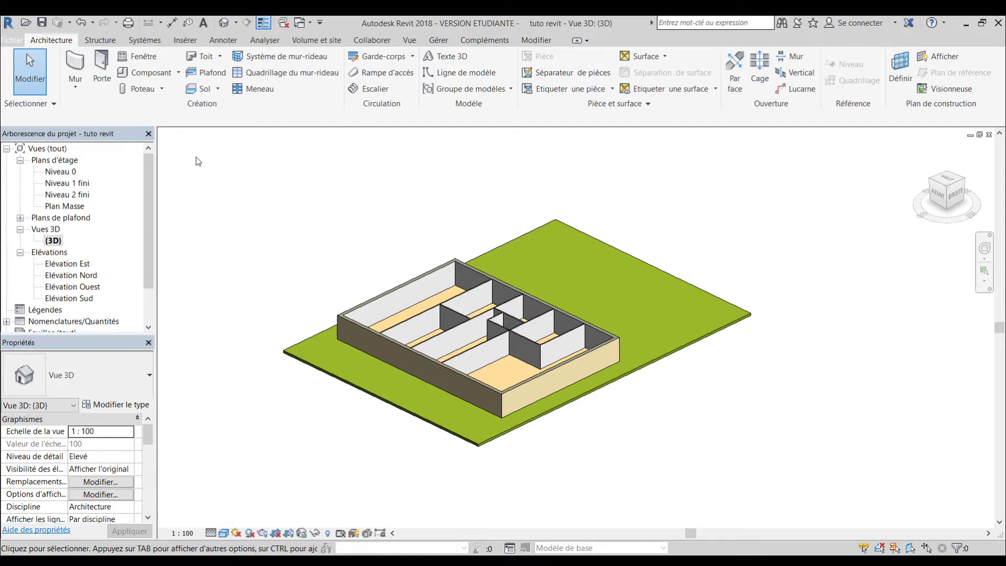
- In the Niveau 0 floor plan, shorten the grid 5 partition so its lower end stops at the grid 10 partition
{"action": "double_click", "coordinate": [61, 172]}
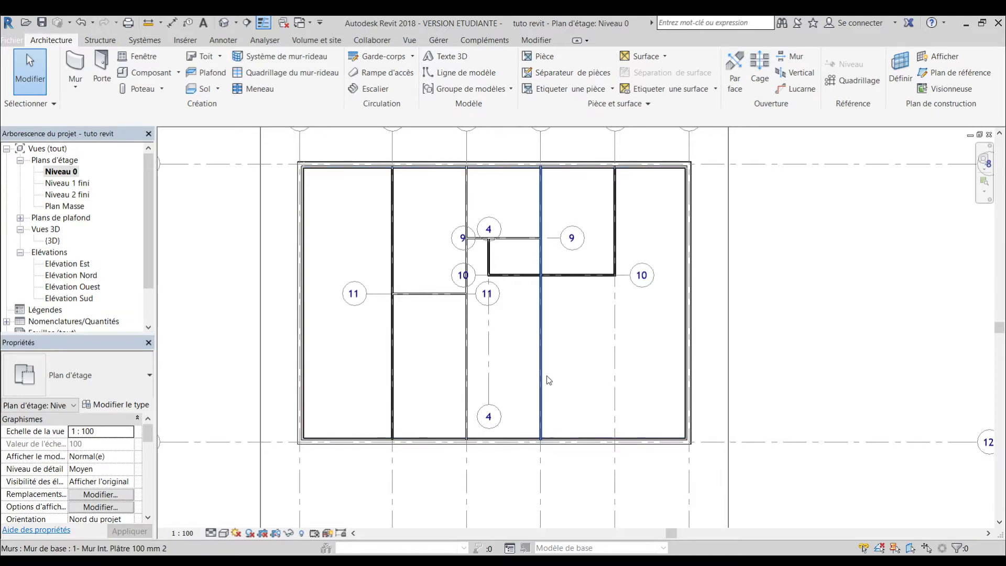
{"action": "left_click", "coordinate": [542, 397]}
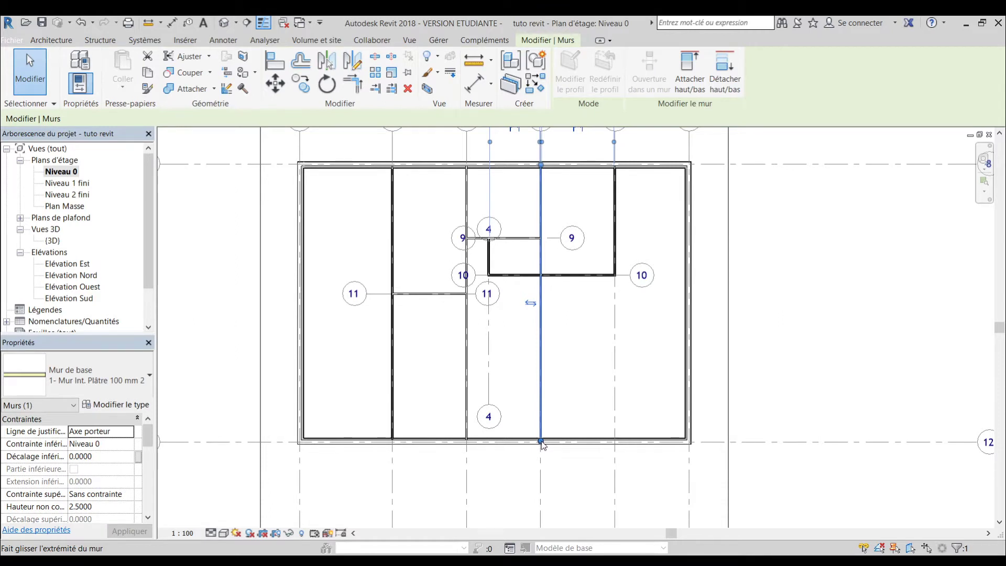
{"action": "left_click_drag", "start_coordinate": [543, 445], "coordinate": [541, 275]}
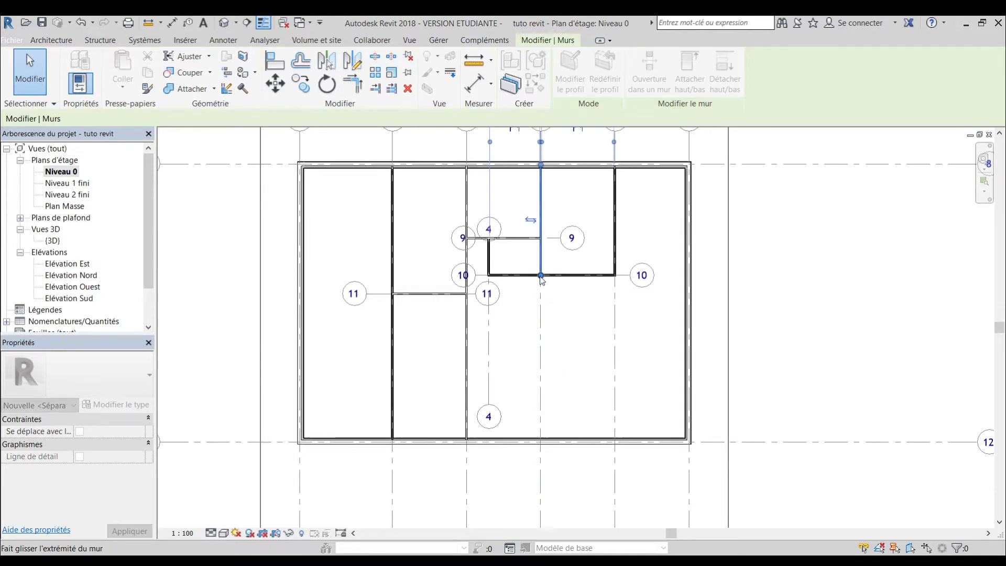
{"action": "left_click", "coordinate": [546, 305]}
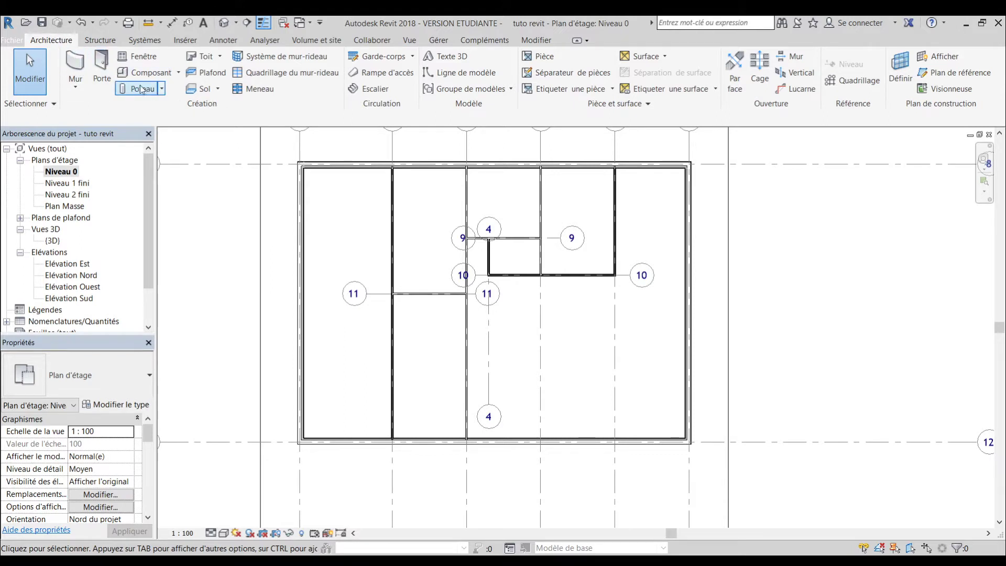
- Start the Door command with the Int. Simple door type PP (0.83m x 2.04m)
{"action": "left_click", "coordinate": [104, 62]}
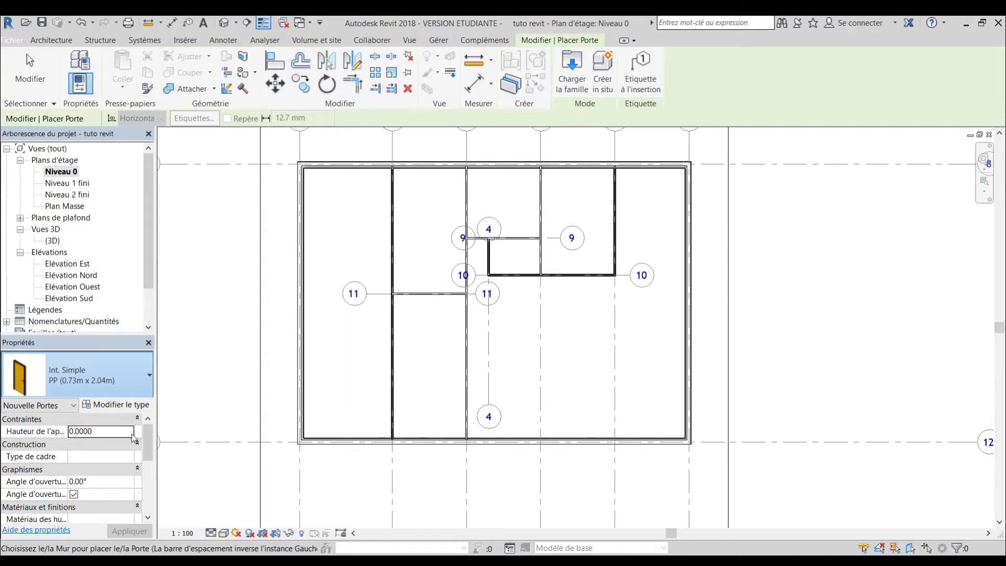
{"action": "left_click", "coordinate": [105, 463]}
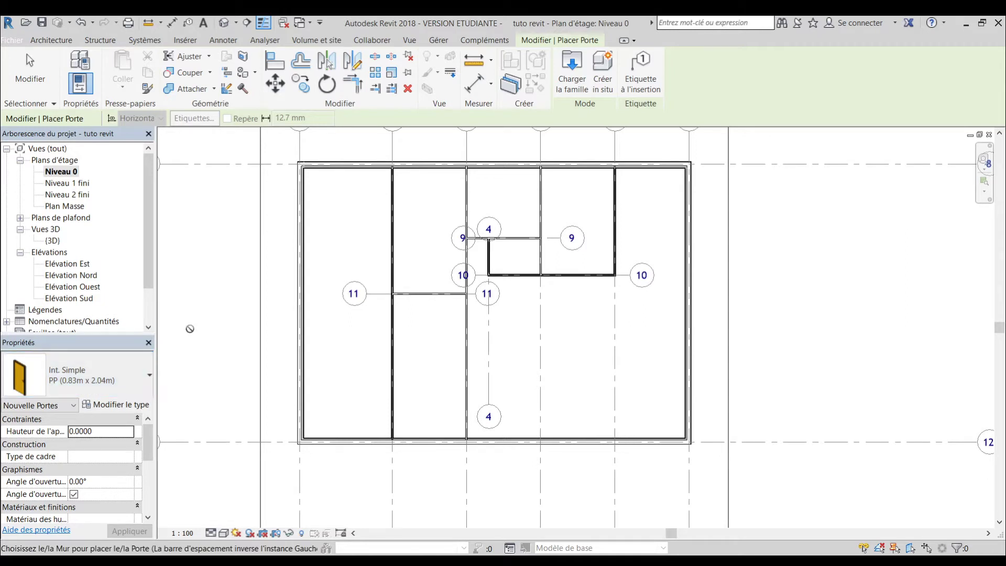
- Review the materials, dimensions, analytical and identity parameters of the Int. Simple PP (0.83m x 2.04m) door type
{"action": "left_click", "coordinate": [118, 408]}
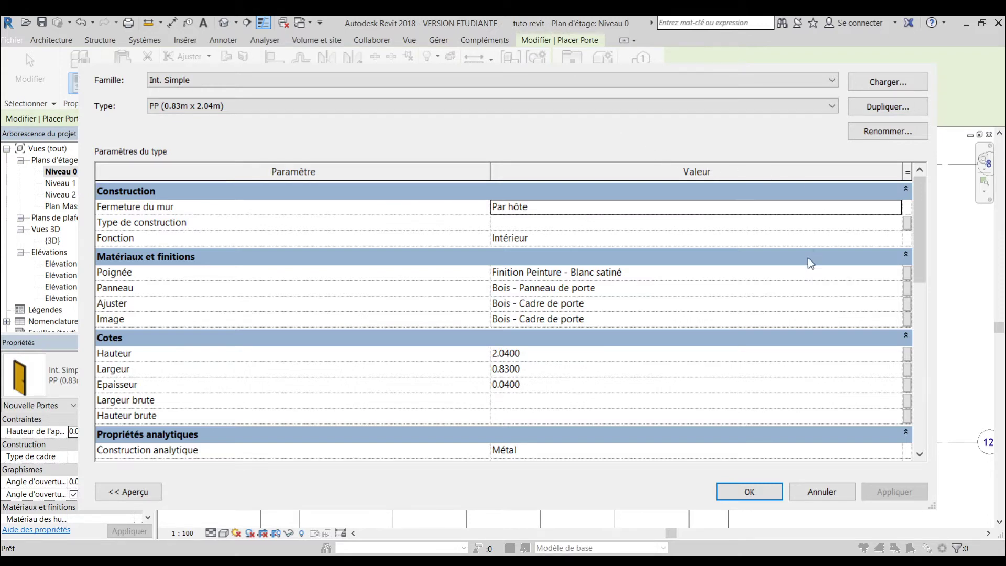
{"action": "scroll", "coordinate": [750, 254], "scroll_direction": "down", "scroll_amount": 2}
{"action": "scroll", "coordinate": [496, 273], "scroll_direction": "up", "scroll_amount": 2}
{"action": "scroll", "coordinate": [731, 283], "scroll_direction": "down", "scroll_amount": 3}
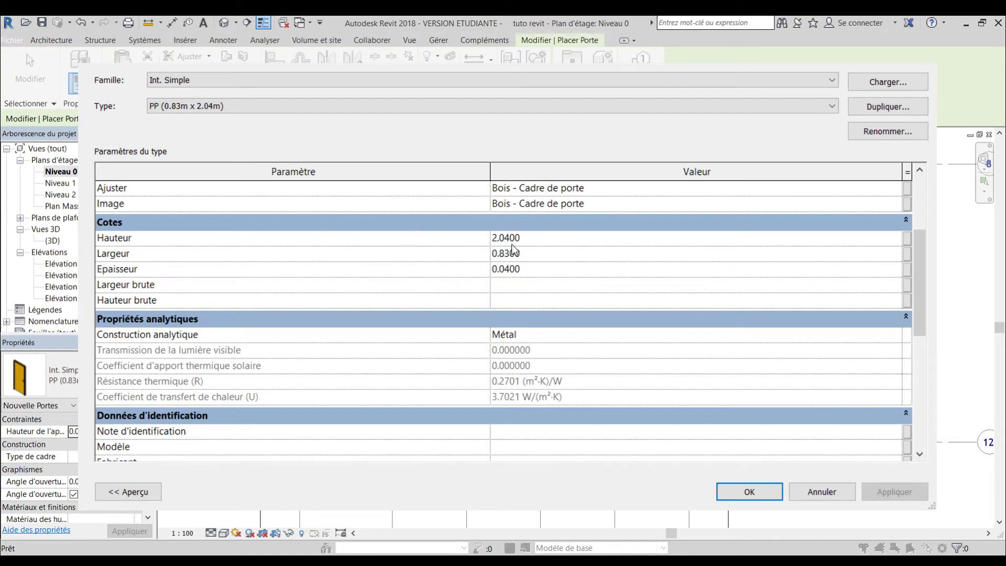
{"action": "scroll", "coordinate": [655, 299], "scroll_direction": "down", "scroll_amount": 3}
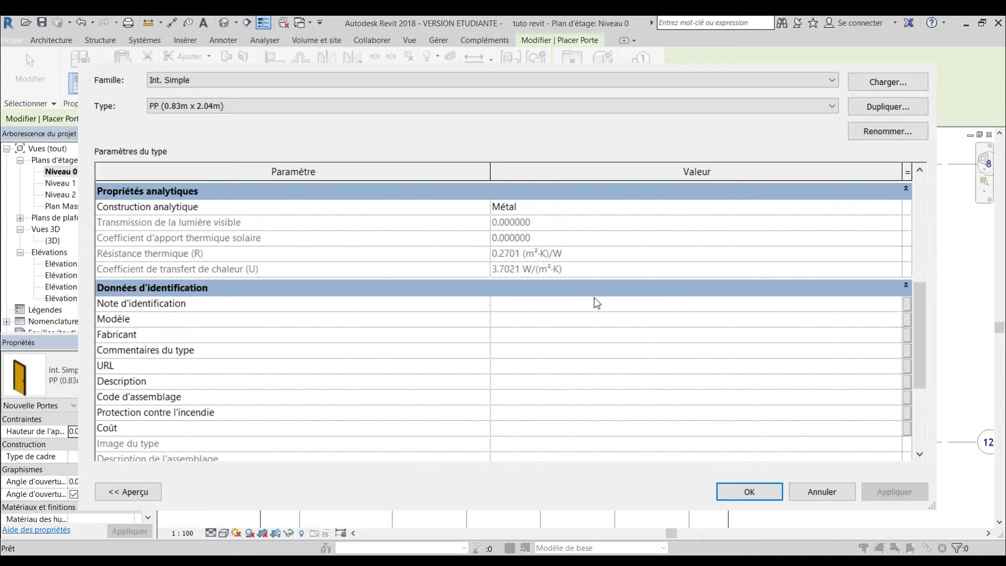
{"action": "scroll", "coordinate": [709, 283], "scroll_direction": "up", "scroll_amount": 5}
{"action": "scroll", "coordinate": [706, 279], "scroll_direction": "up", "scroll_amount": 2}
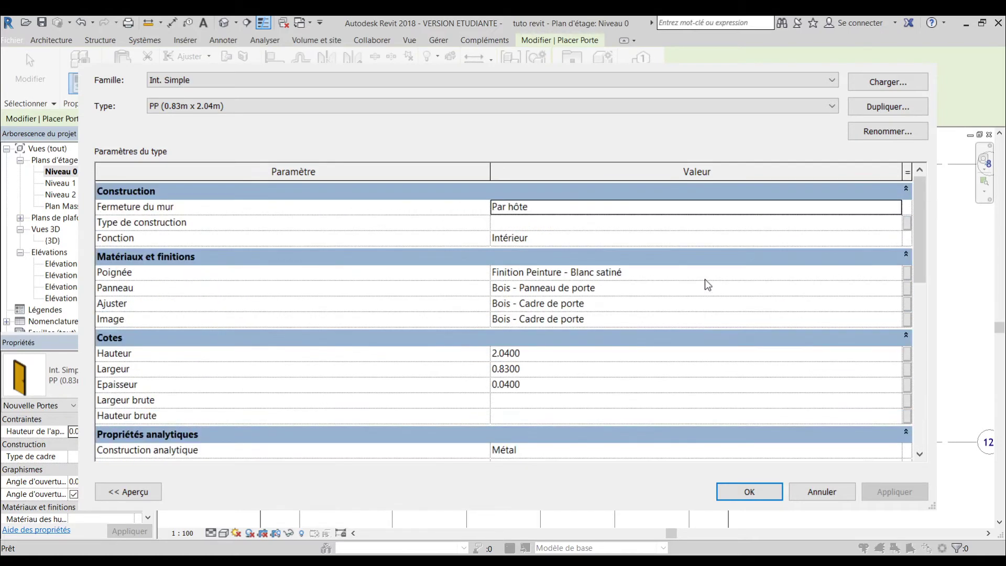
{"action": "left_click", "coordinate": [750, 492]}
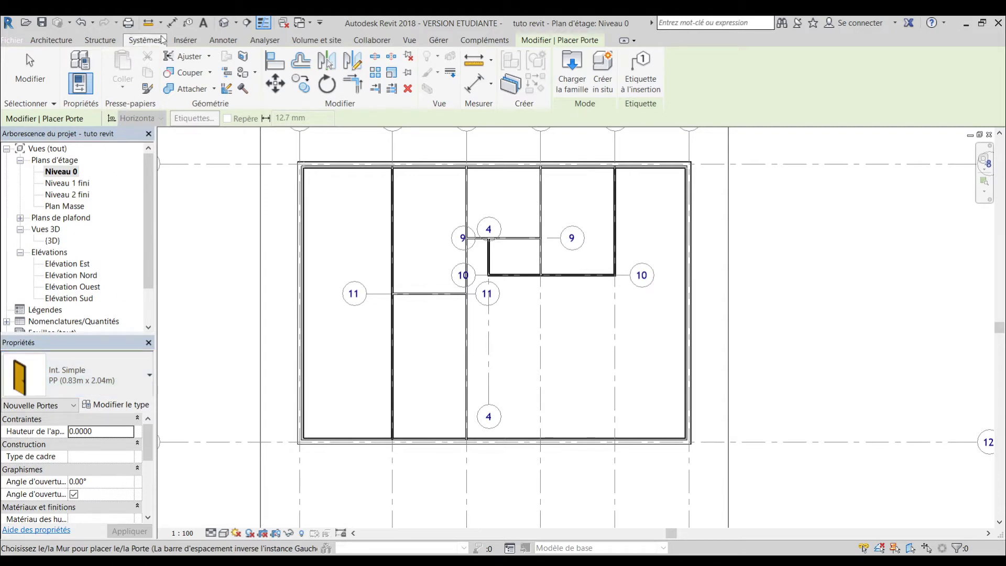
- Load the door family Avec panneau latéral from the library folder Portes > Porte d'entrée
{"action": "left_click", "coordinate": [571, 79]}
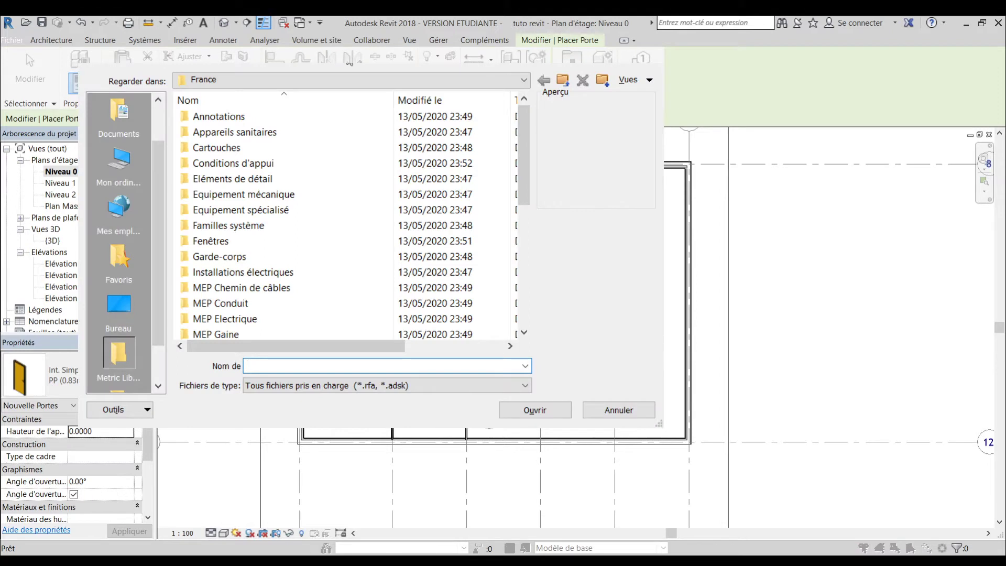
{"action": "scroll", "coordinate": [256, 123], "scroll_direction": "down", "scroll_amount": 4}
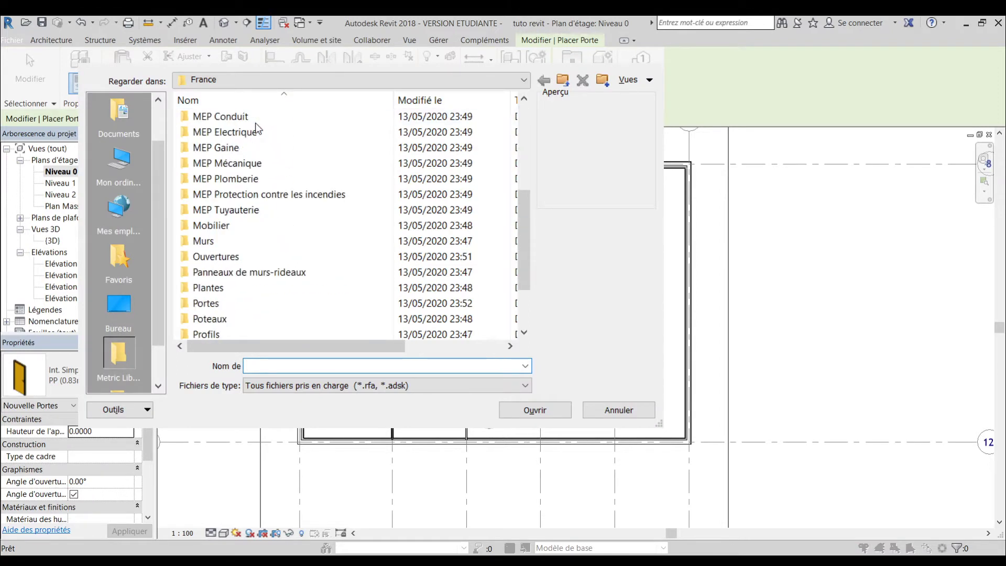
{"action": "scroll", "coordinate": [256, 122], "scroll_direction": "down", "scroll_amount": 2}
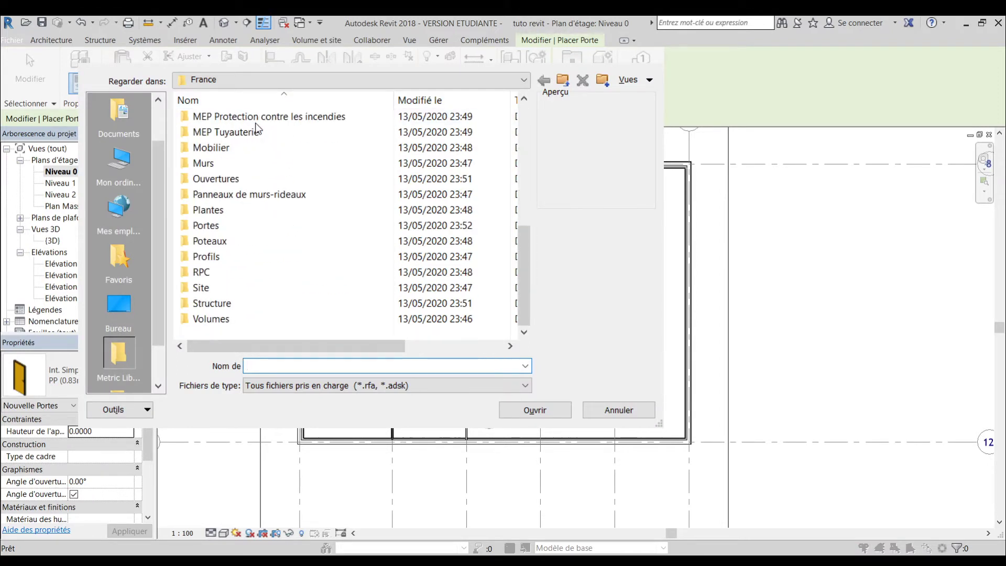
{"action": "double_click", "coordinate": [211, 226]}
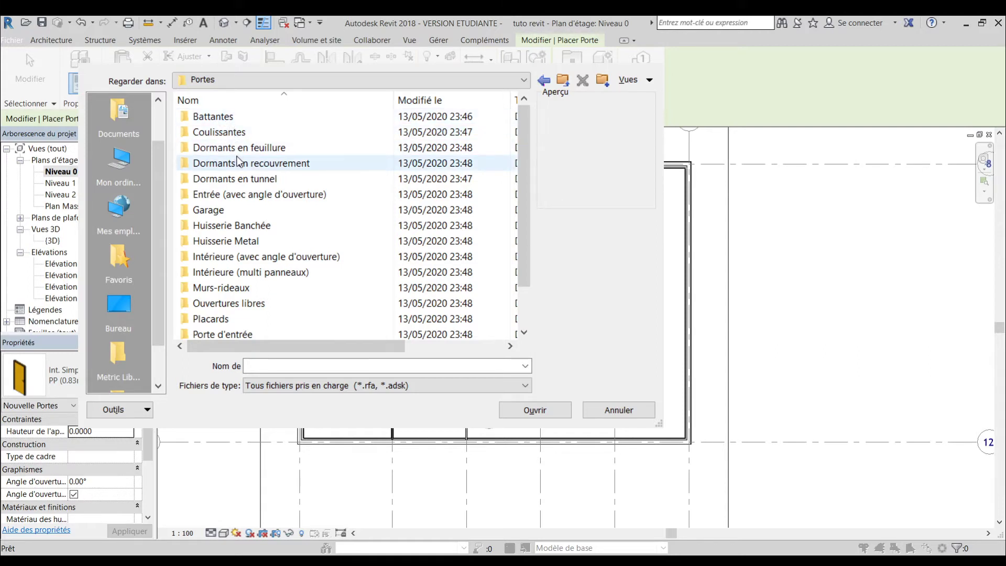
{"action": "scroll", "coordinate": [249, 190], "scroll_direction": "down", "scroll_amount": 1}
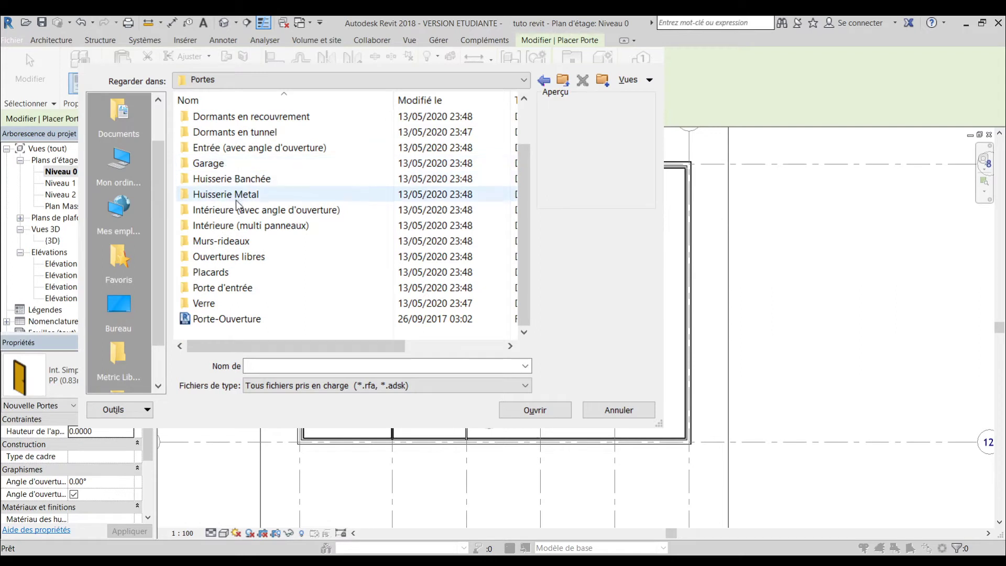
{"action": "double_click", "coordinate": [215, 290]}
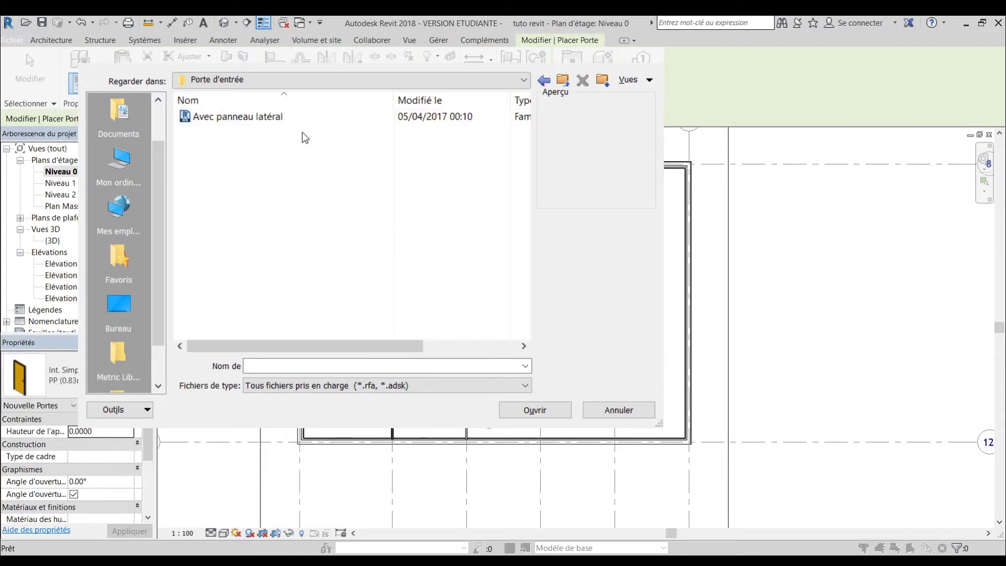
{"action": "left_click", "coordinate": [260, 117]}
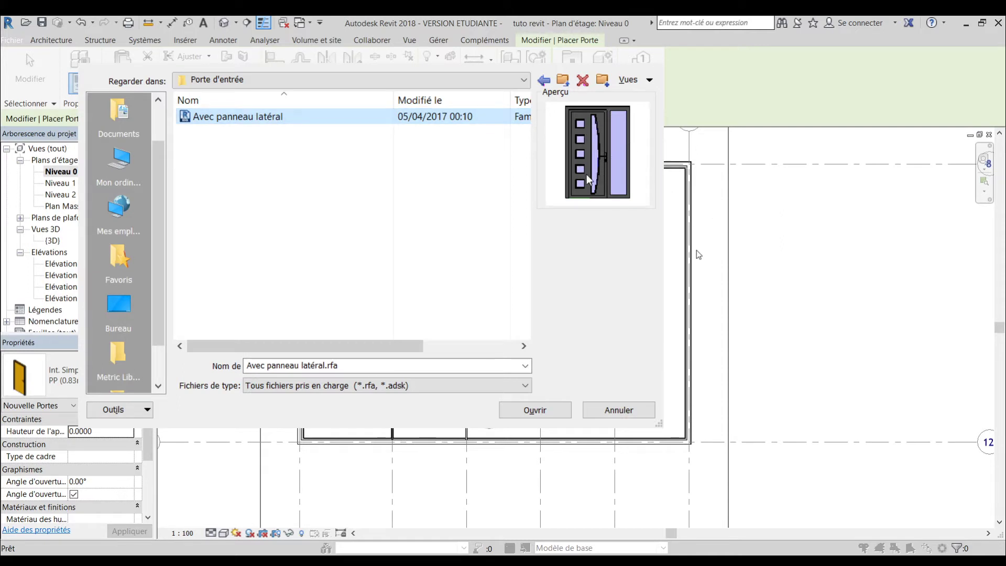
{"action": "double_click", "coordinate": [300, 116]}
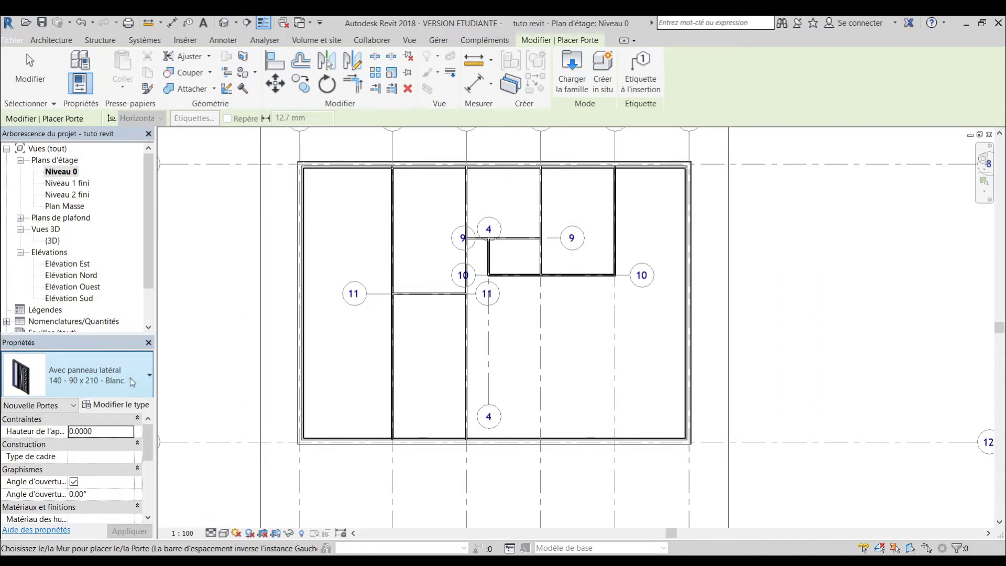
- Check the 140 - 90 x 210 - Blanc type's parameters and place this entrance door in the grid 12 exterior wall, opening inward, about 2.20 m from the grid 3 partition
{"action": "left_click", "coordinate": [118, 405]}
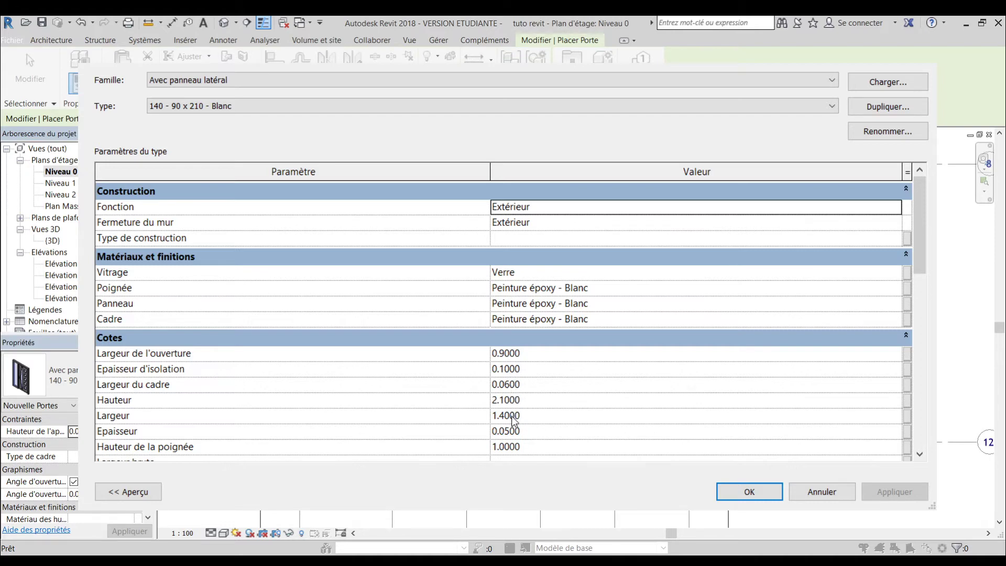
{"action": "left_click", "coordinate": [772, 490]}
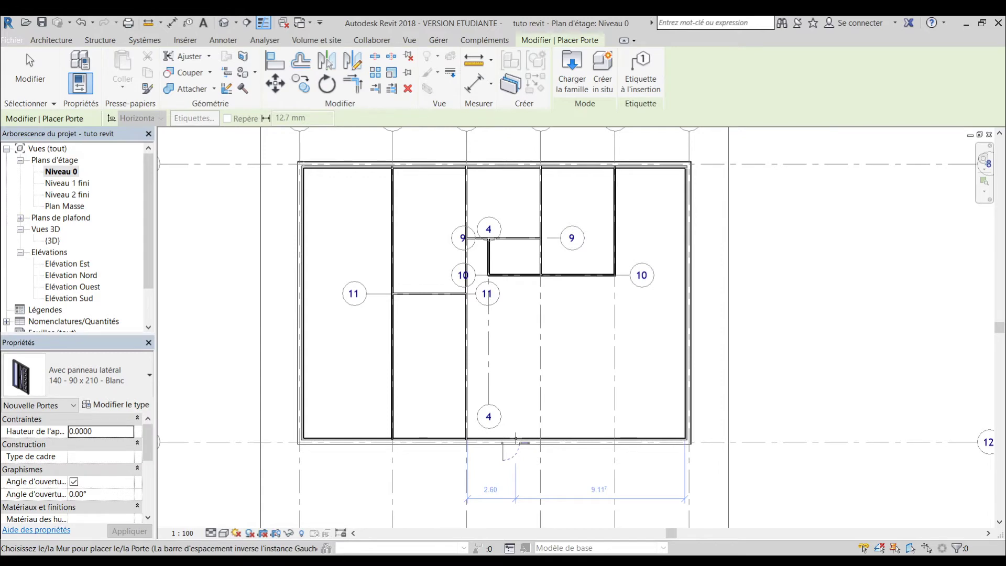
{"action": "scroll", "coordinate": [515, 438], "scroll_direction": "up", "scroll_amount": 3}
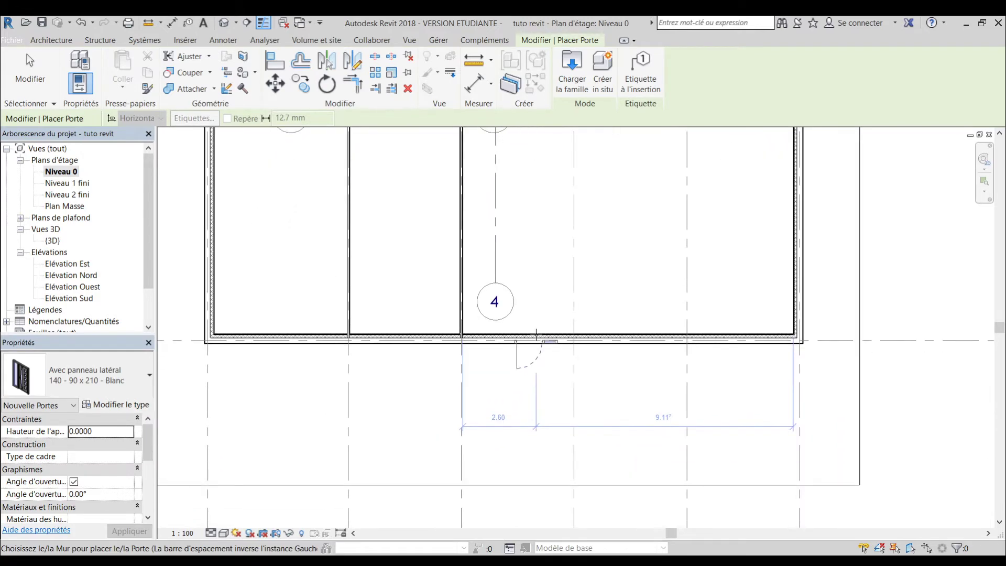
{"action": "scroll", "coordinate": [536, 334], "scroll_direction": "down", "scroll_amount": 3}
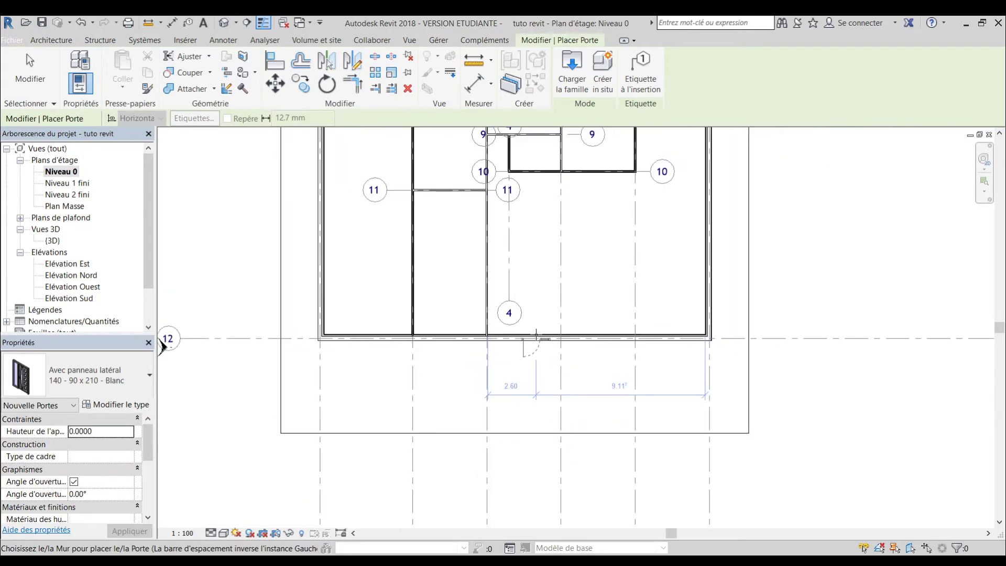
{"action": "scroll", "coordinate": [537, 334], "scroll_direction": "up", "scroll_amount": 3}
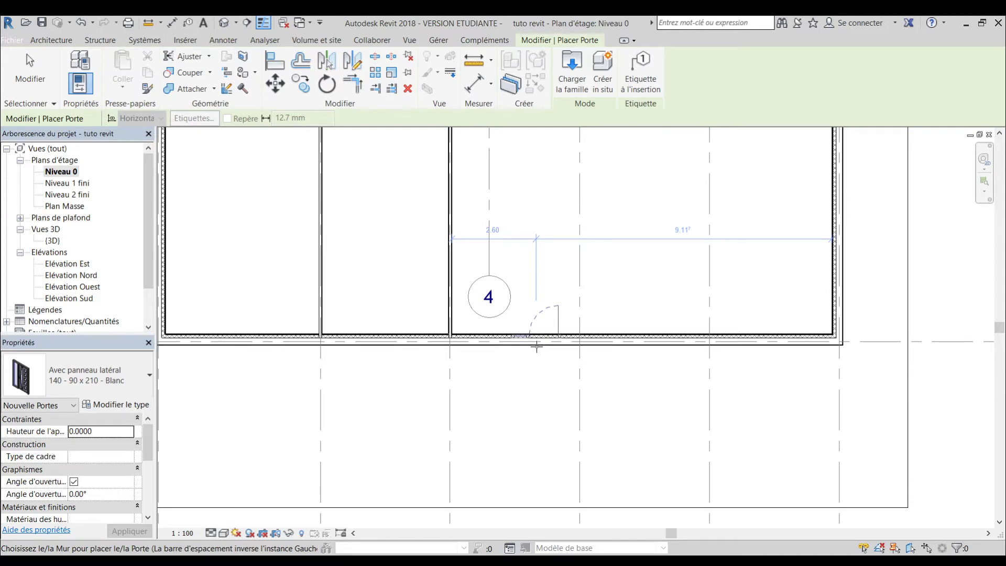
{"action": "key", "text": "space"}
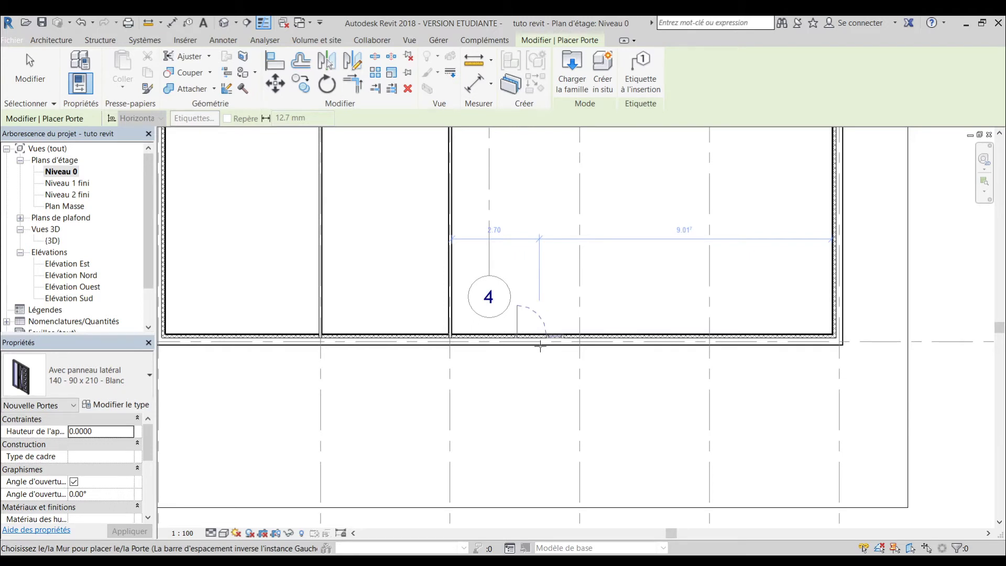
{"action": "key", "text": "space"}
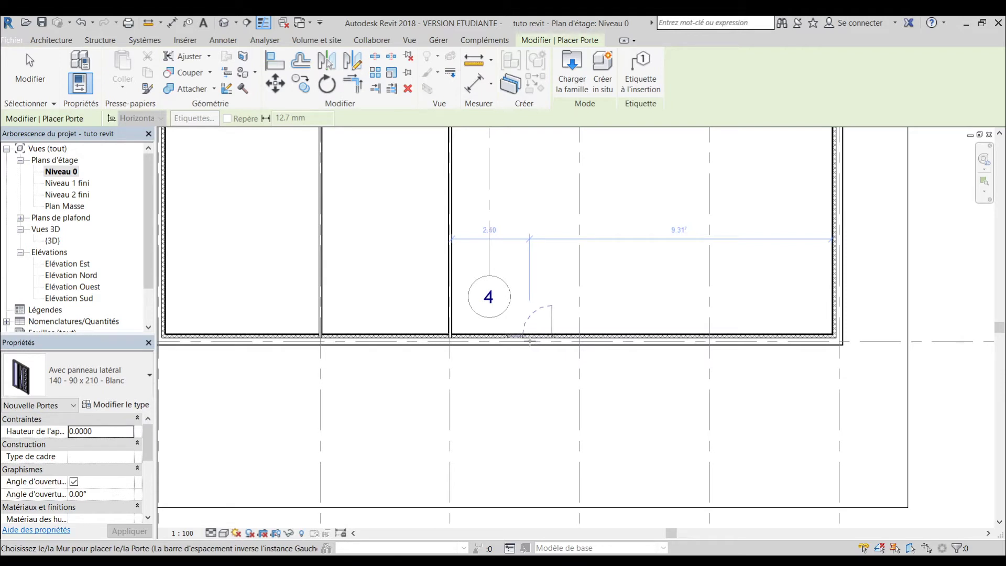
{"action": "scroll", "coordinate": [529, 341], "scroll_direction": "down", "scroll_amount": 3}
{"action": "scroll", "coordinate": [530, 341], "scroll_direction": "up", "scroll_amount": 2}
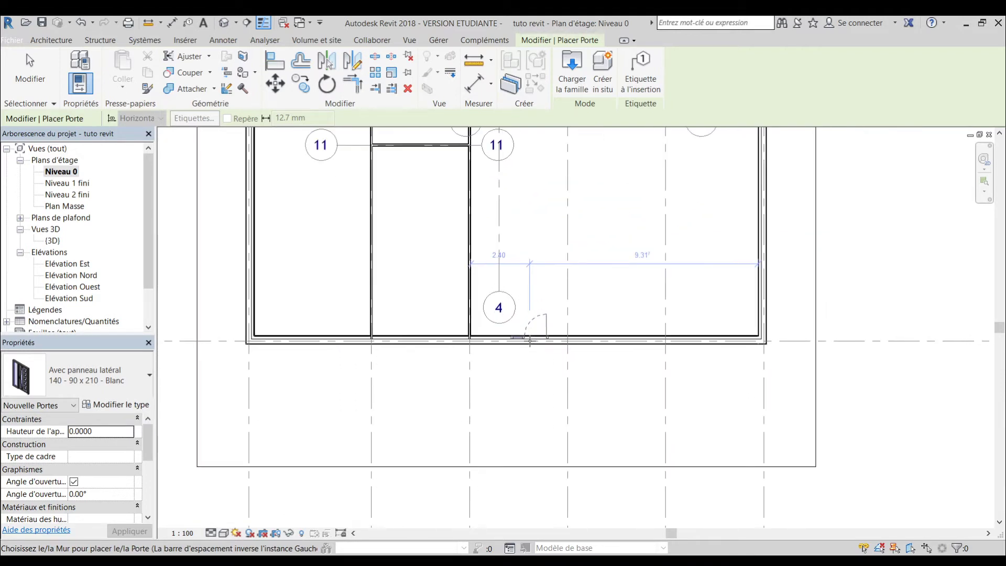
{"action": "scroll", "coordinate": [529, 341], "scroll_direction": "up", "scroll_amount": 2}
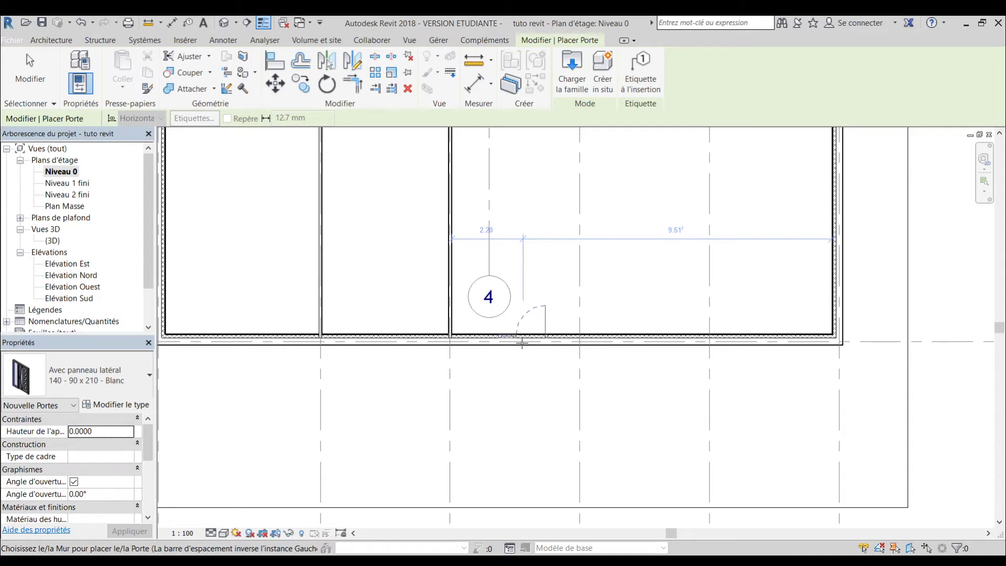
{"action": "left_click", "coordinate": [522, 343]}
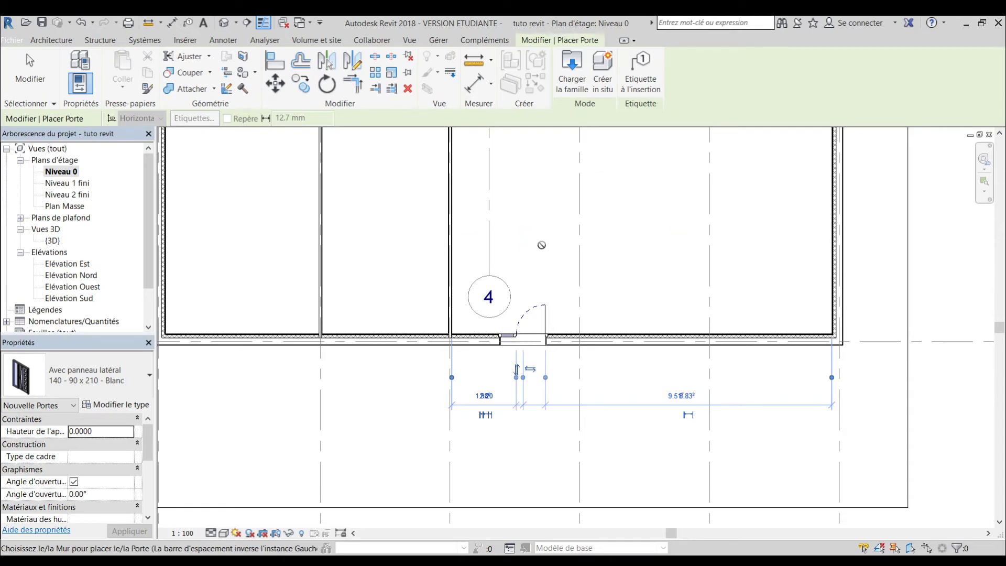
- Place an Int. Simple PP (0.83m x 2.04m) door in the grid 3 partition just below grid 11, hinged near that grid and opening into the room between grids 2 and 3
{"action": "scroll", "coordinate": [542, 245], "scroll_direction": "down", "scroll_amount": 2}
{"action": "middle_click_drag", "start_coordinate": [548, 214], "coordinate": [523, 410]}
{"action": "scroll", "coordinate": [519, 400], "scroll_direction": "down", "scroll_amount": 1}
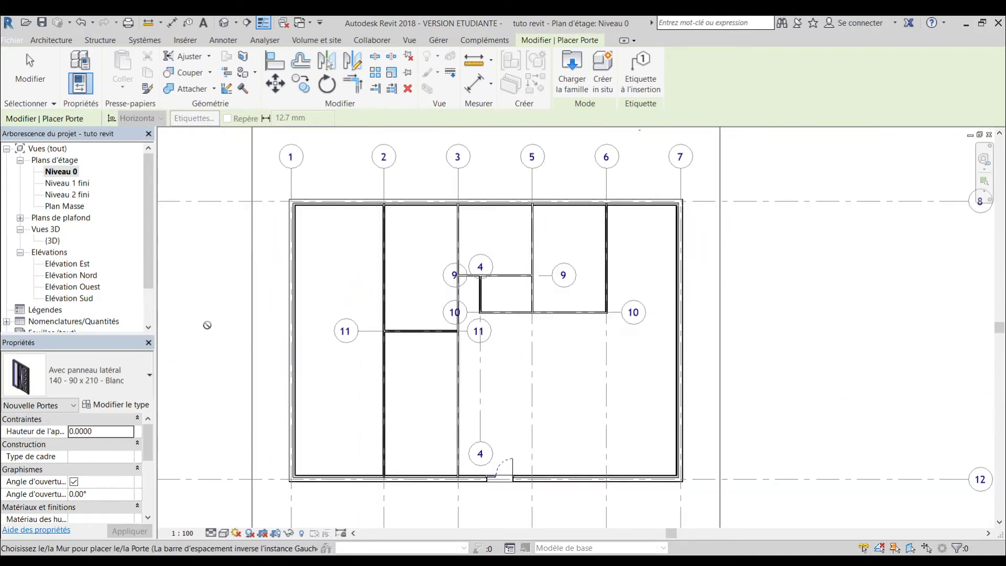
{"action": "left_click", "coordinate": [149, 373]}
{"action": "left_click", "coordinate": [149, 373]}
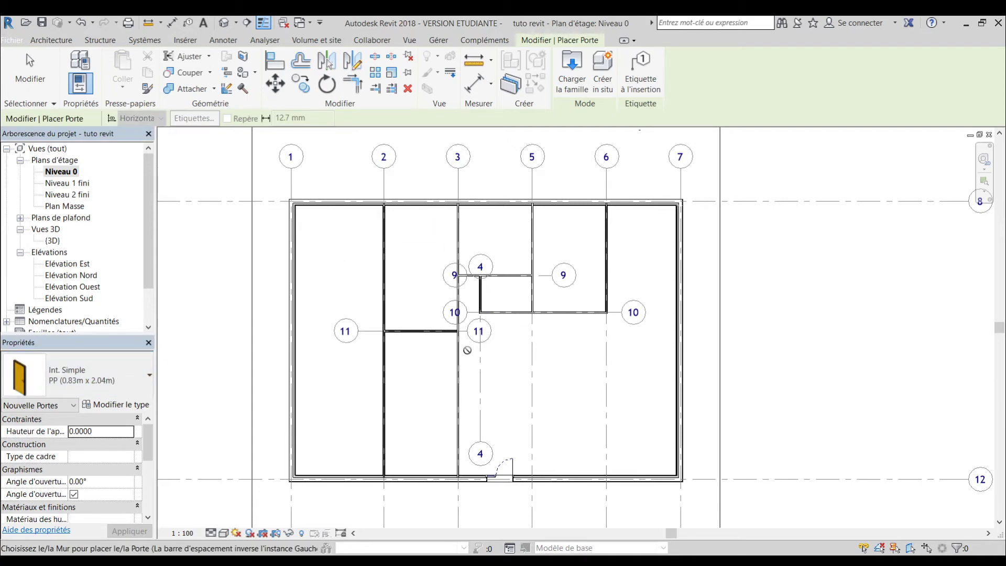
{"action": "scroll", "coordinate": [458, 349], "scroll_direction": "up", "scroll_amount": 5}
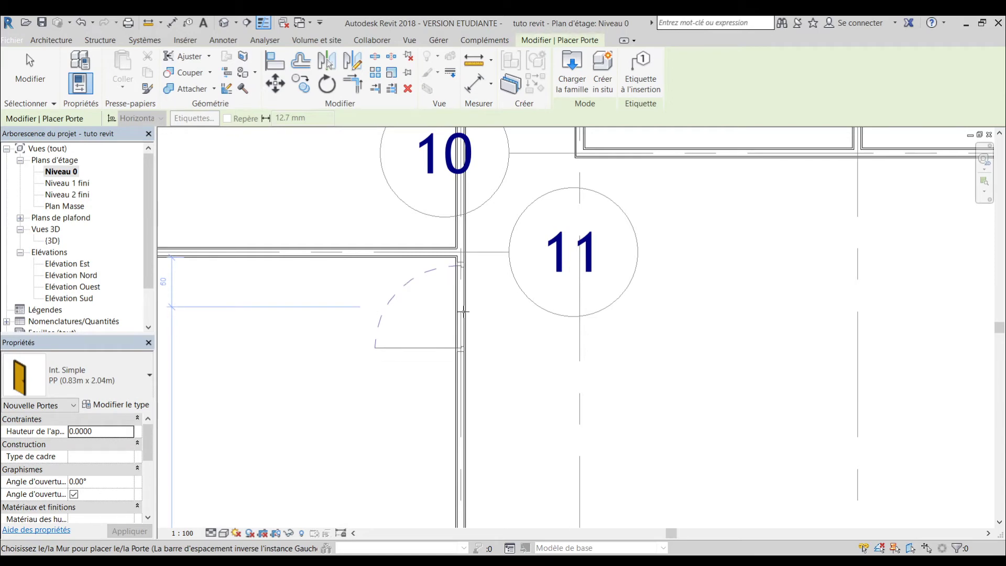
{"action": "key", "text": "space"}
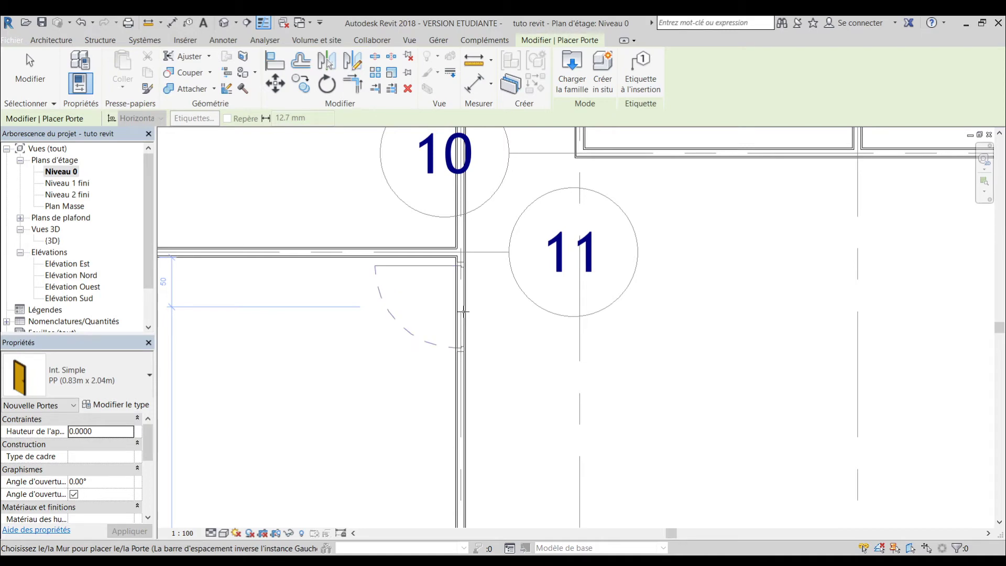
{"action": "left_click", "coordinate": [464, 311]}
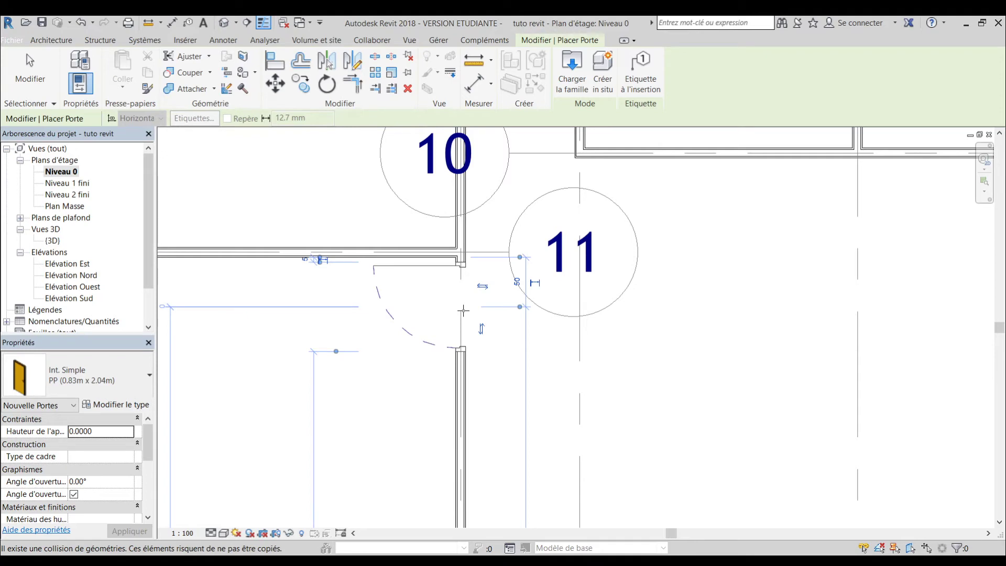
{"action": "middle_click_drag", "start_coordinate": [463, 311], "coordinate": [469, 403]}
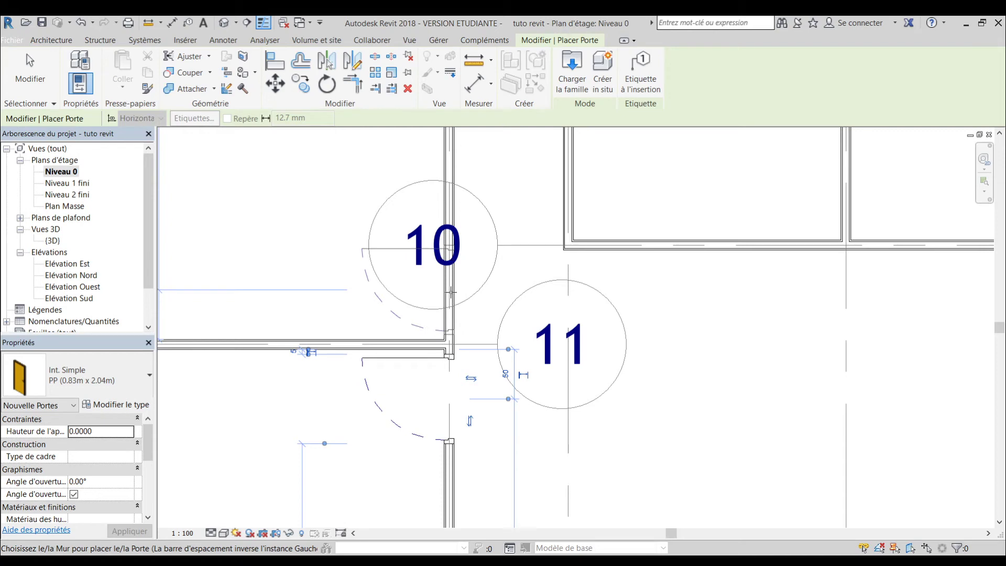
- Place an Int. Simple PP door in the grid 3 partition just above grid 11, hinged near grid 11 and opening toward grid 2; check its clearance
{"action": "key", "text": "space"}
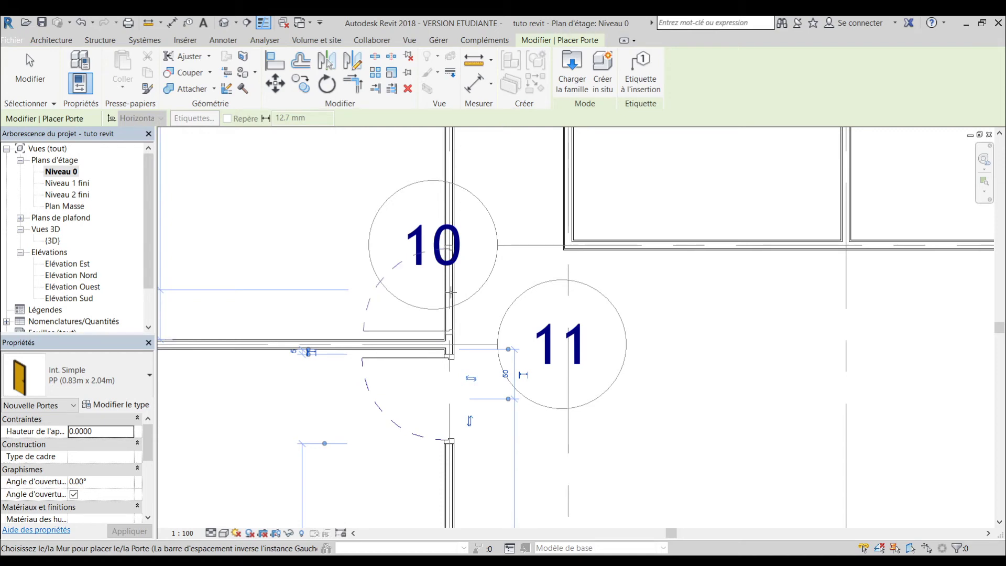
{"action": "left_click", "coordinate": [452, 292]}
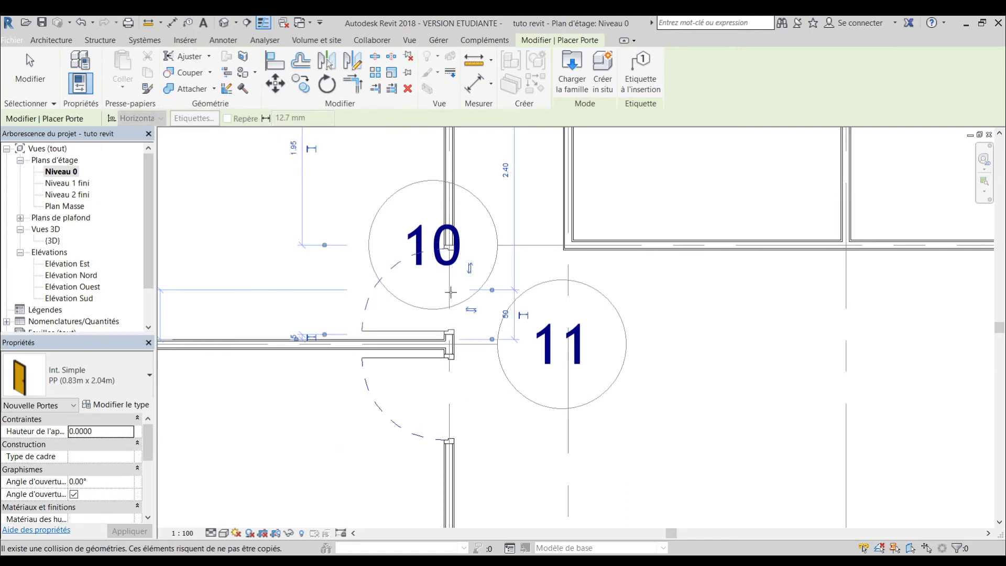
{"action": "scroll", "coordinate": [451, 292], "scroll_direction": "down", "scroll_amount": 1}
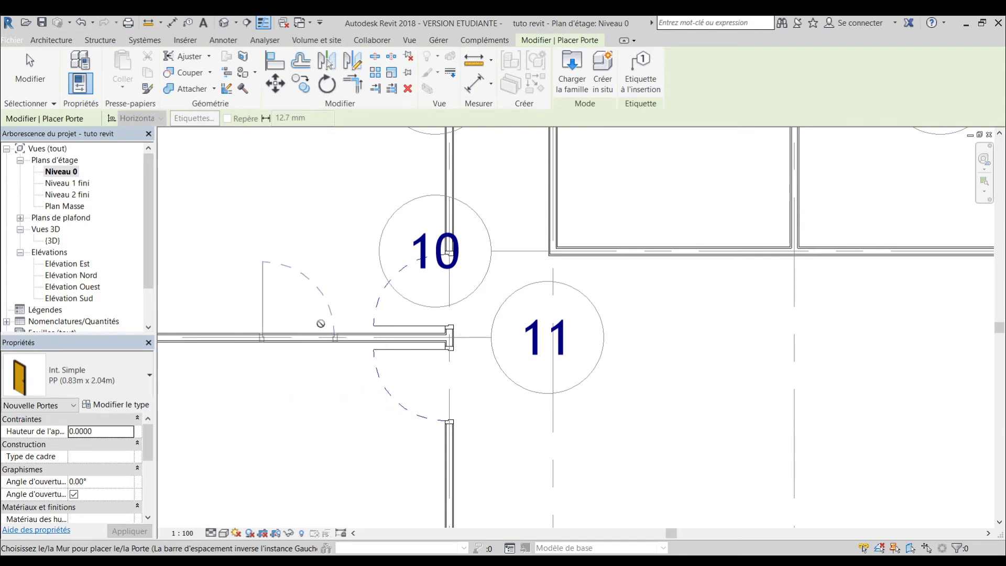
{"action": "key", "text": "Escape"}
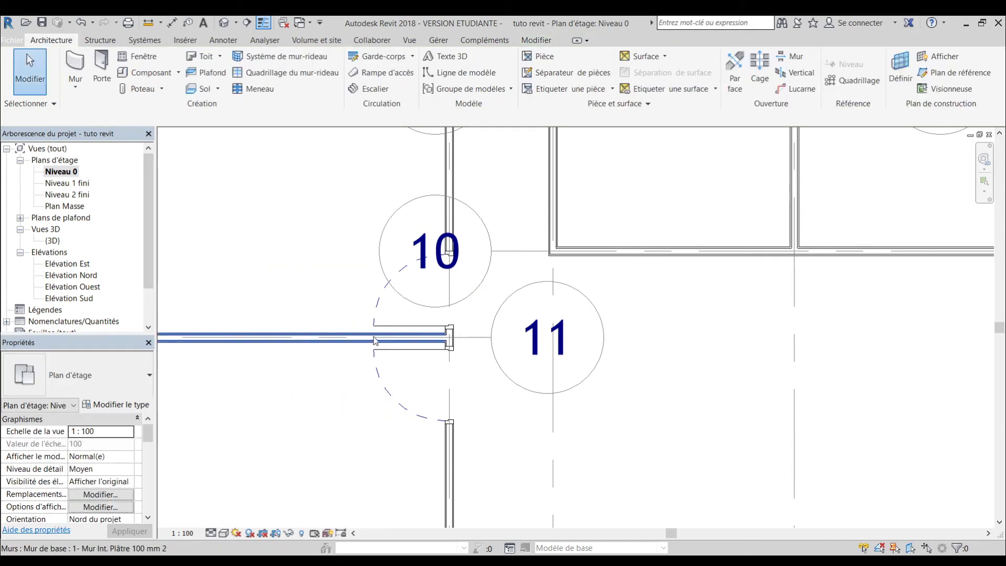
{"action": "scroll", "coordinate": [384, 310], "scroll_direction": "up", "scroll_amount": 5}
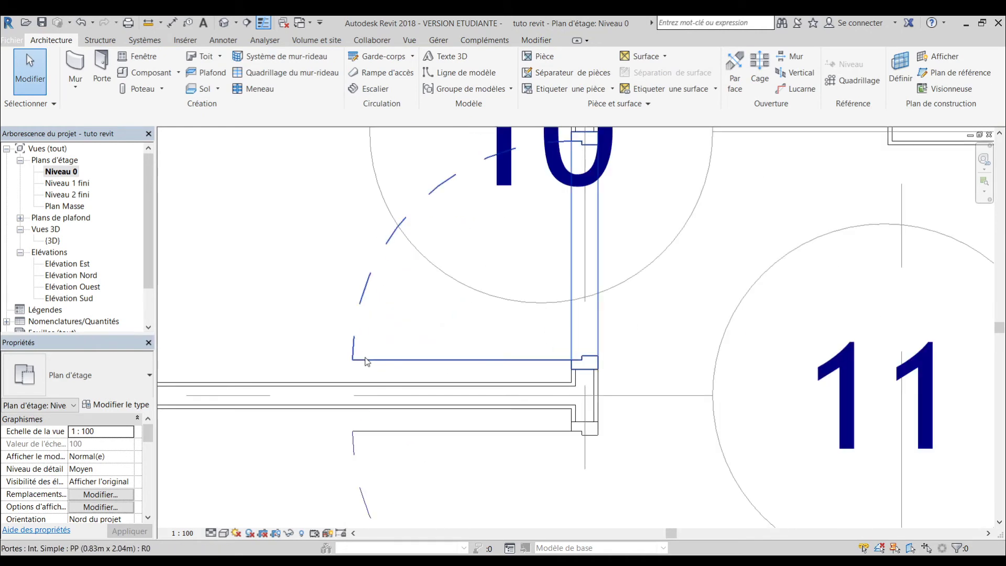
{"action": "left_click", "coordinate": [370, 349]}
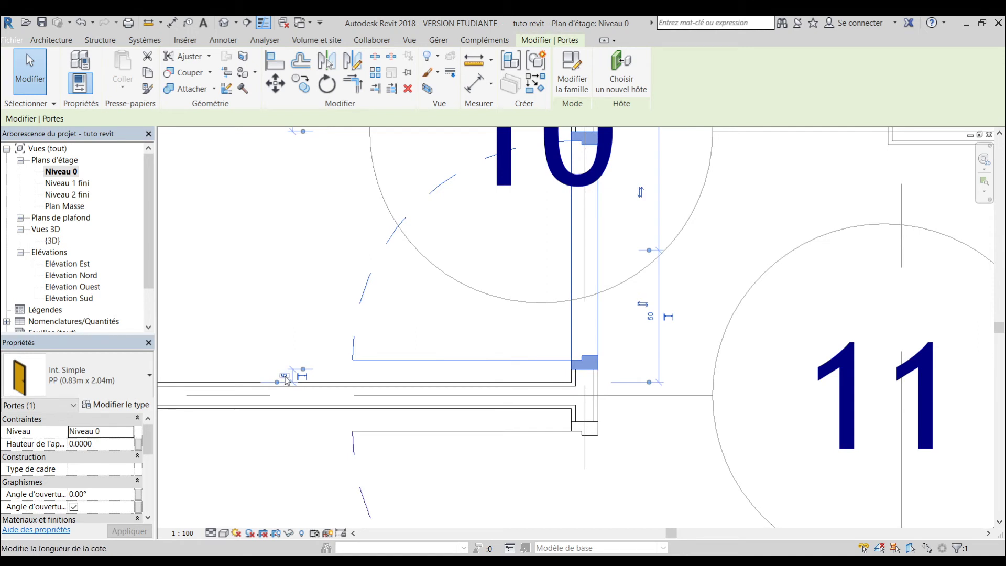
{"action": "scroll", "coordinate": [285, 377], "scroll_direction": "down", "scroll_amount": 2}
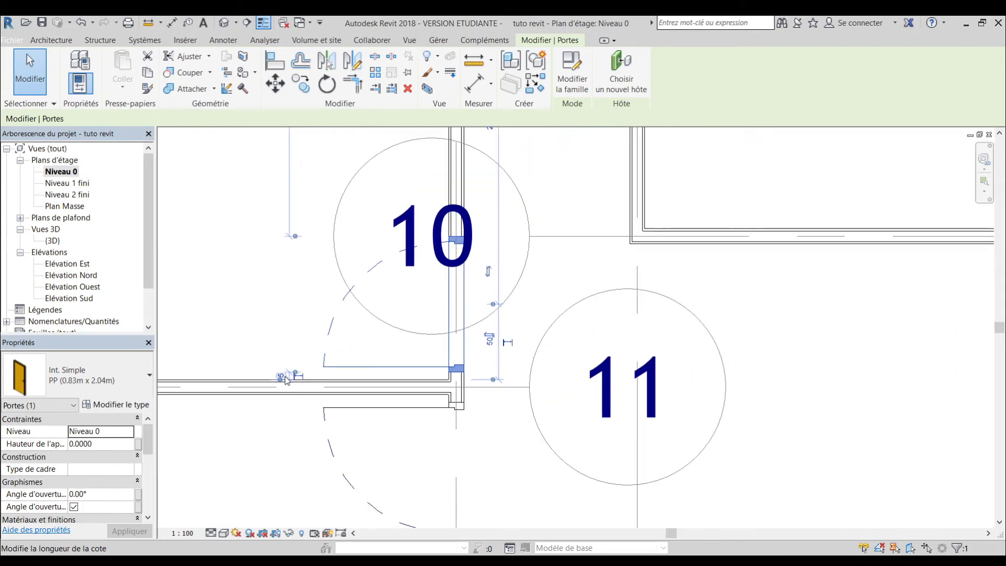
{"action": "scroll", "coordinate": [285, 376], "scroll_direction": "down", "scroll_amount": 1}
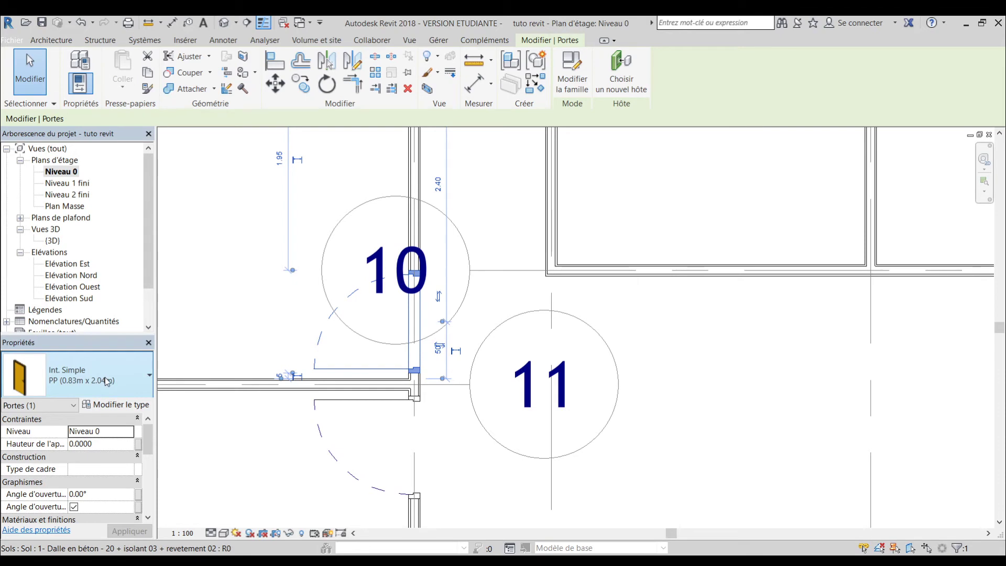
{"action": "scroll", "coordinate": [373, 251], "scroll_direction": "down", "scroll_amount": 2}
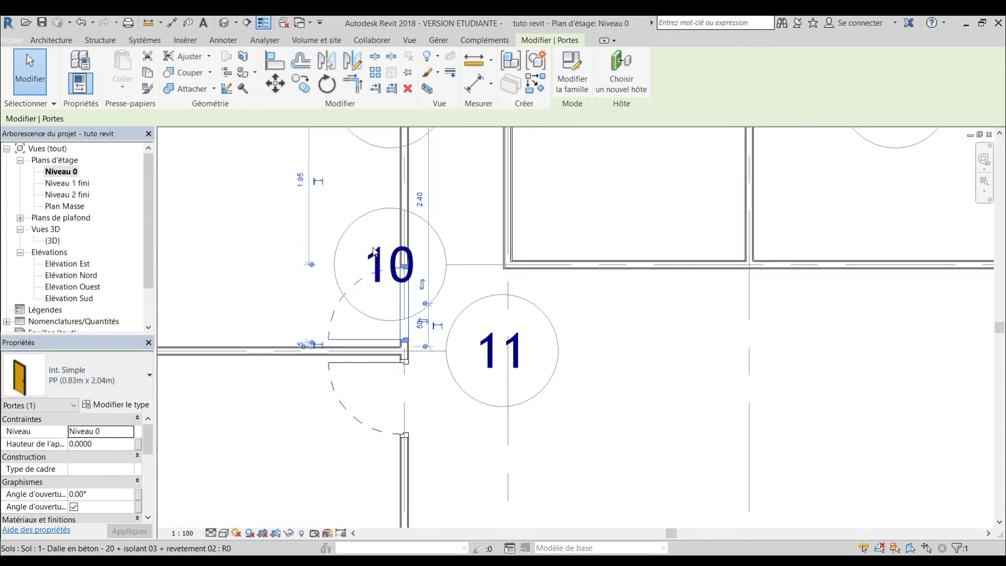
{"action": "left_click", "coordinate": [315, 295]}
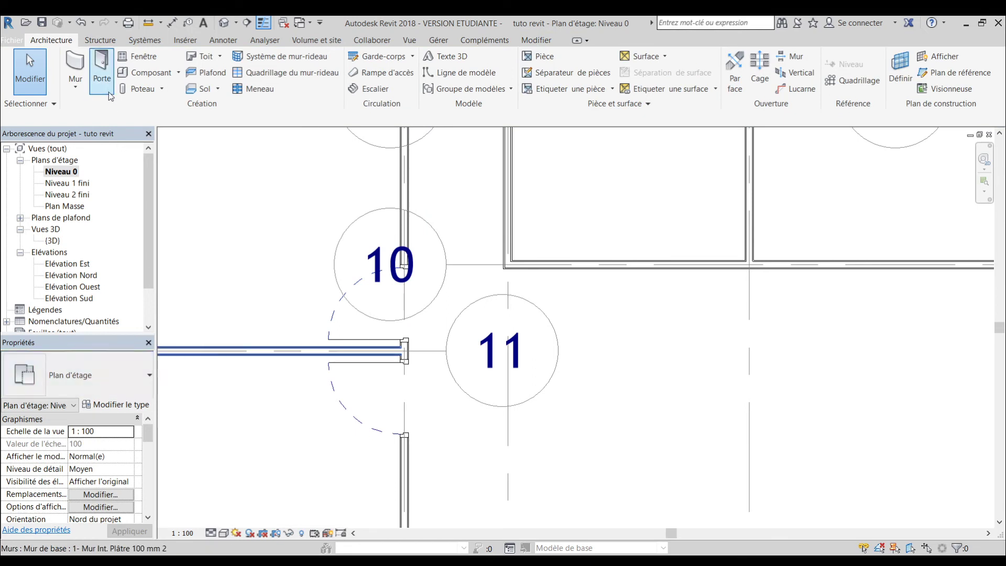
- Place an Int. Simple PP (0.83m x 2.04m) door in the grid 9 partition, centered between grids 3 and 4, hinged toward grid 3 and opening upward
{"action": "left_click", "coordinate": [102, 71]}
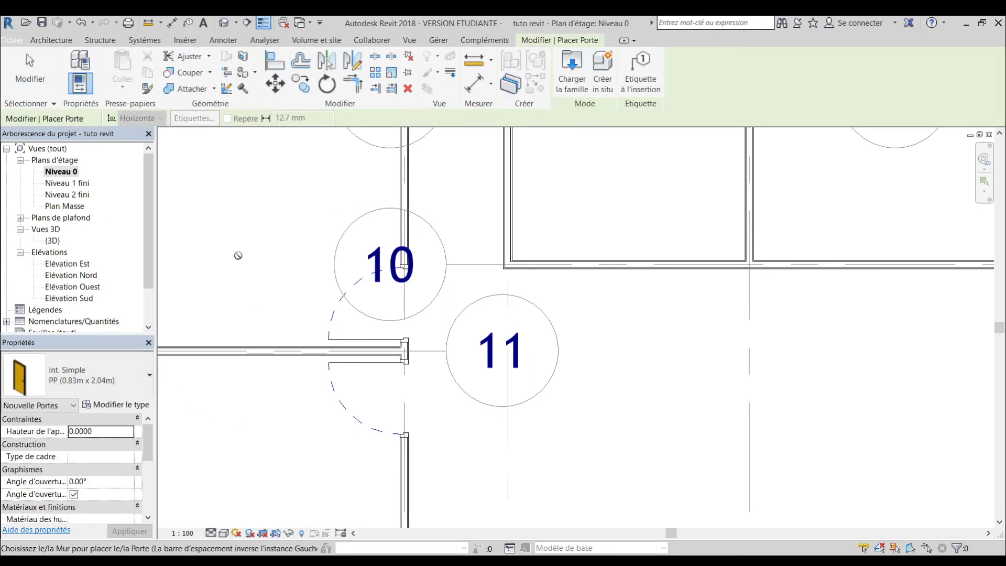
{"action": "scroll", "coordinate": [299, 259], "scroll_direction": "down", "scroll_amount": 4}
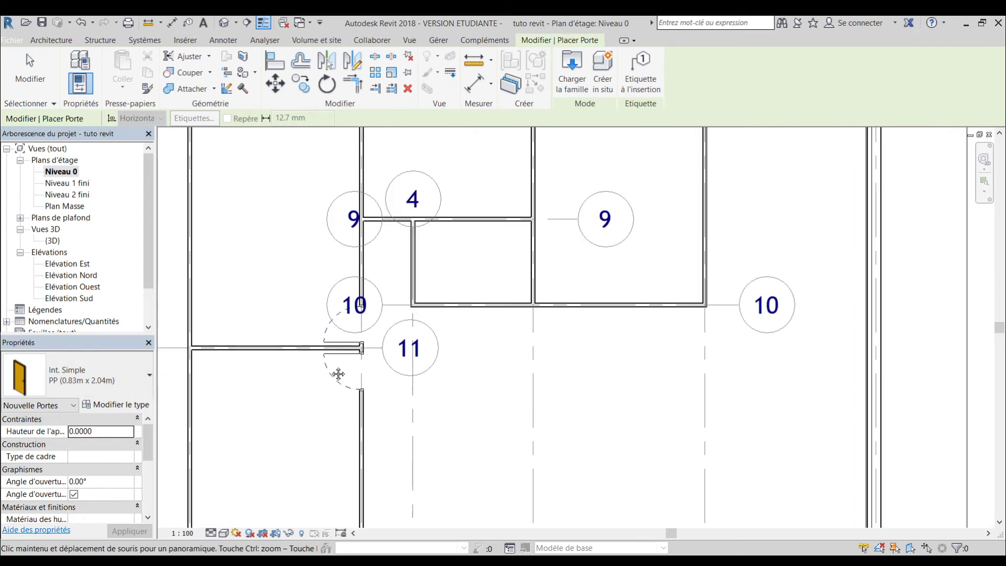
{"action": "scroll", "coordinate": [414, 321], "scroll_direction": "up", "scroll_amount": 5}
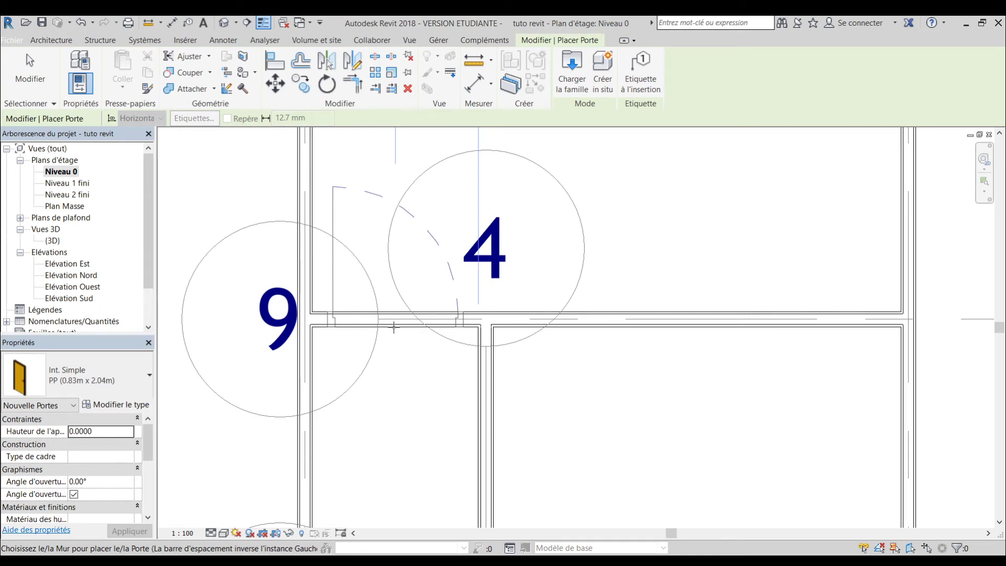
{"action": "scroll", "coordinate": [393, 328], "scroll_direction": "down", "scroll_amount": 2}
{"action": "left_click", "coordinate": [394, 328]}
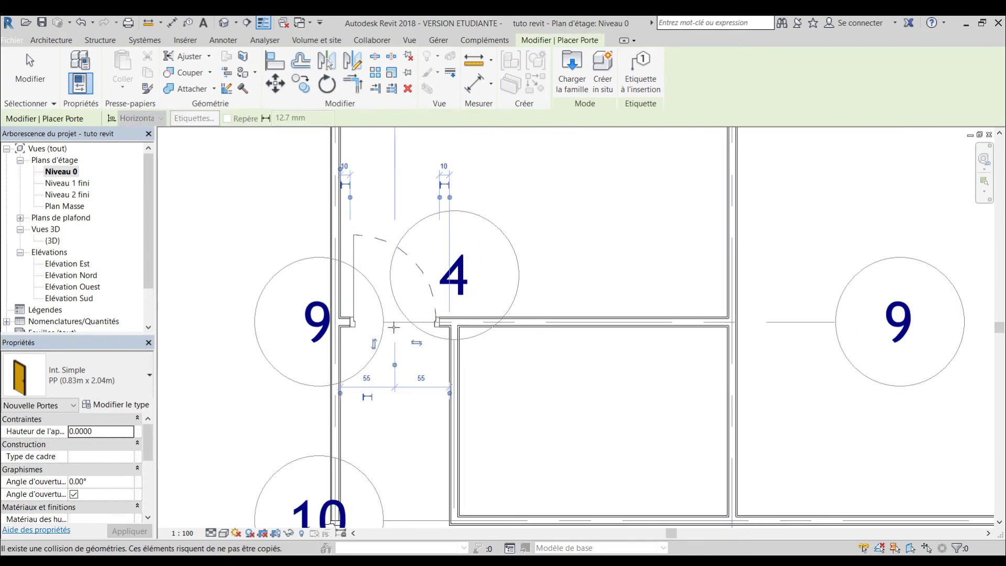
- Place inward-opening doors in the grid 4 partition, hinged near grid 10, and in the grid 10 partition, 60 cm from grid 5 and hinged toward it
{"action": "scroll", "coordinate": [393, 327], "scroll_direction": "down", "scroll_amount": 2}
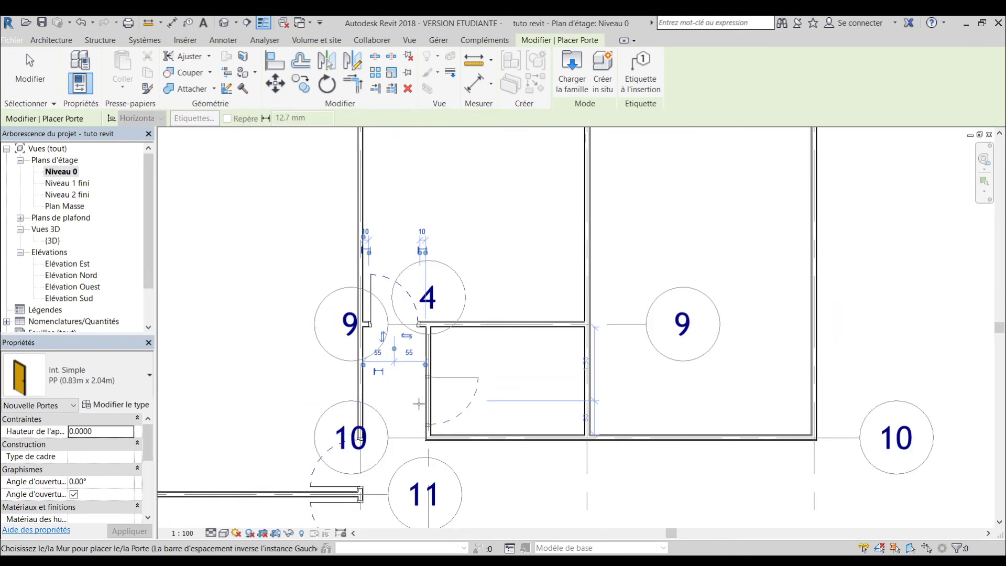
{"action": "key", "text": "space"}
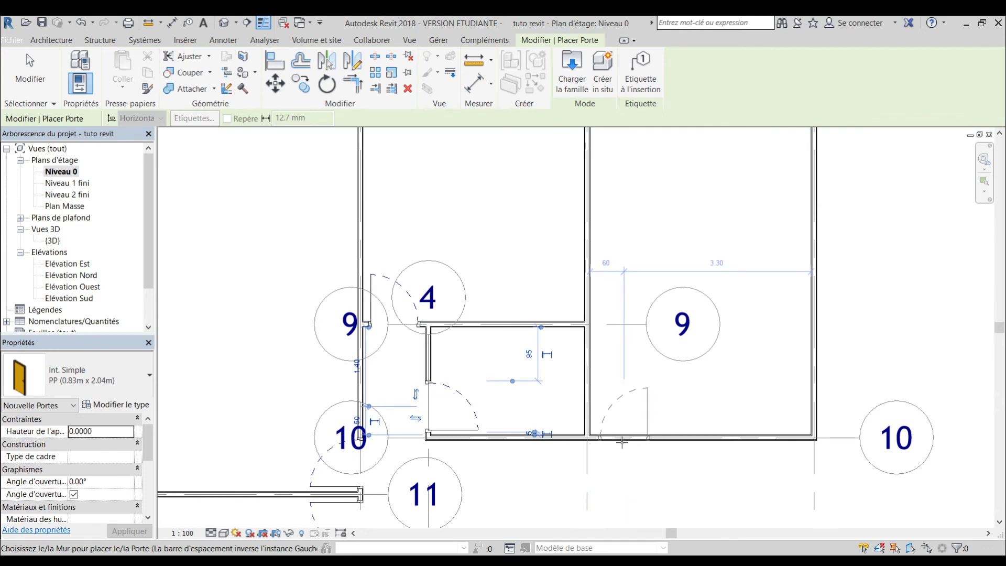
{"action": "key", "text": "space"}
{"action": "left_click", "coordinate": [621, 444]}
{"action": "scroll", "coordinate": [622, 444], "scroll_direction": "down", "scroll_amount": 3}
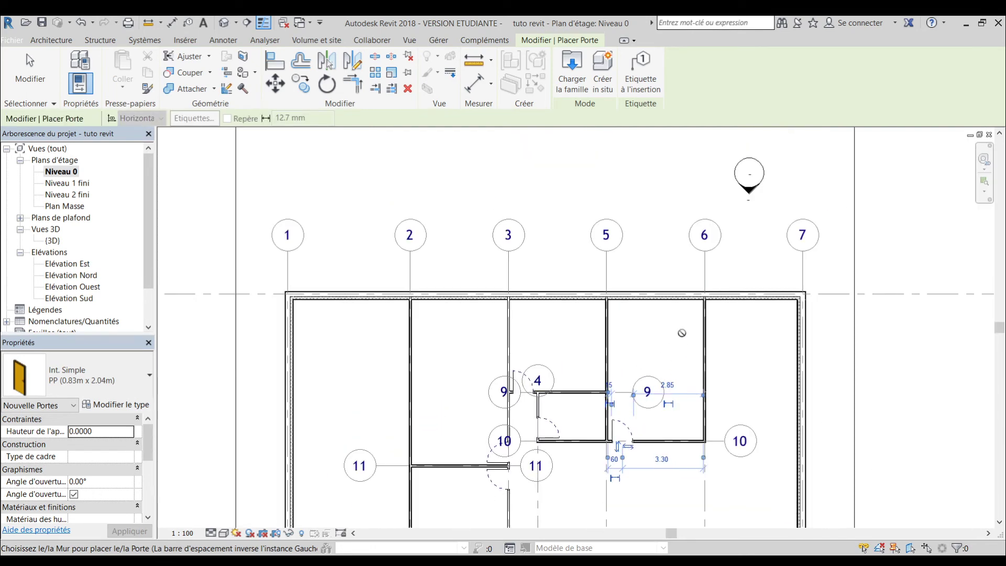
{"action": "middle_click_drag", "start_coordinate": [679, 298], "coordinate": [641, 75]}
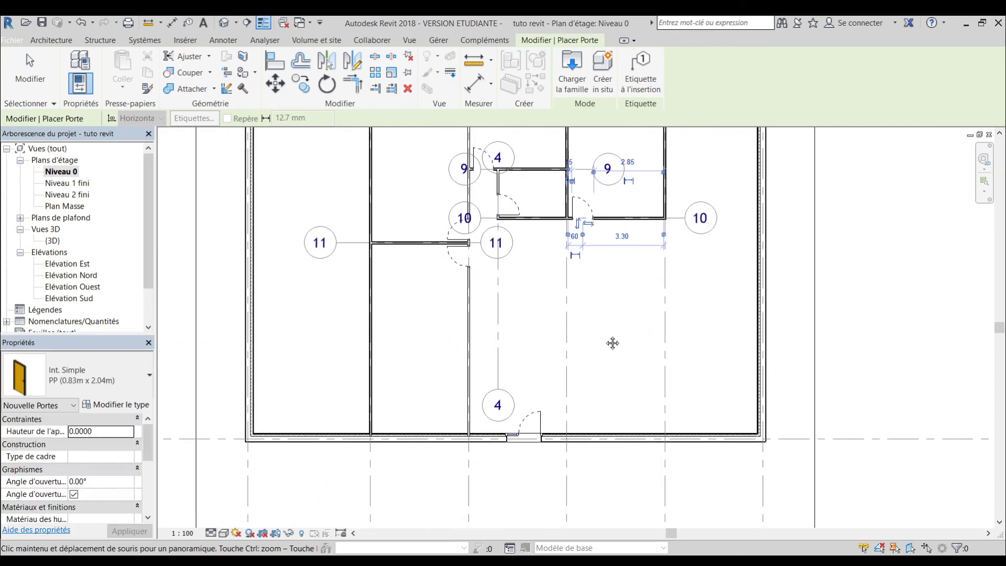
{"action": "middle_click_drag", "start_coordinate": [611, 341], "coordinate": [554, 363]}
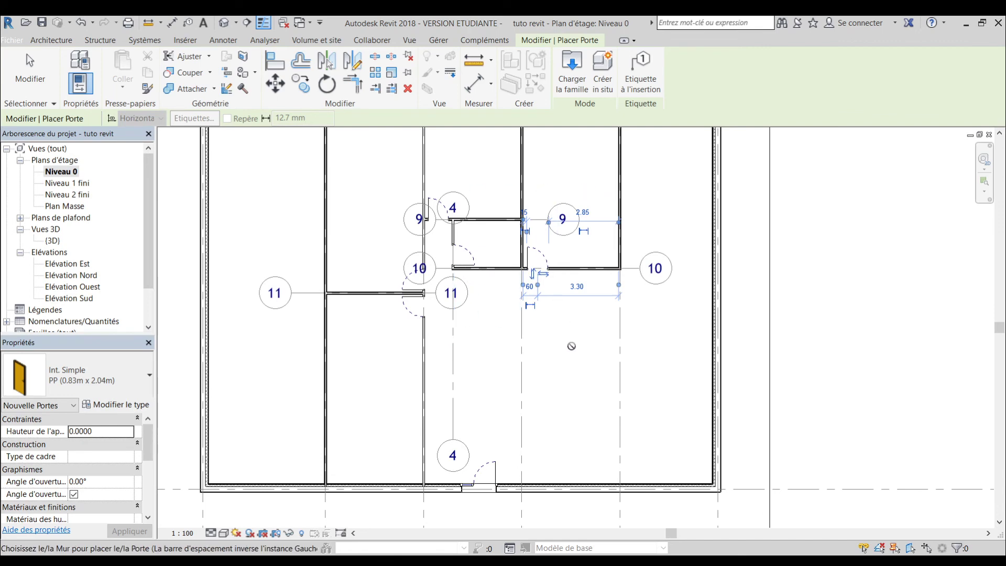
{"action": "key", "text": "Escape"}
{"action": "key", "text": "Escape"}
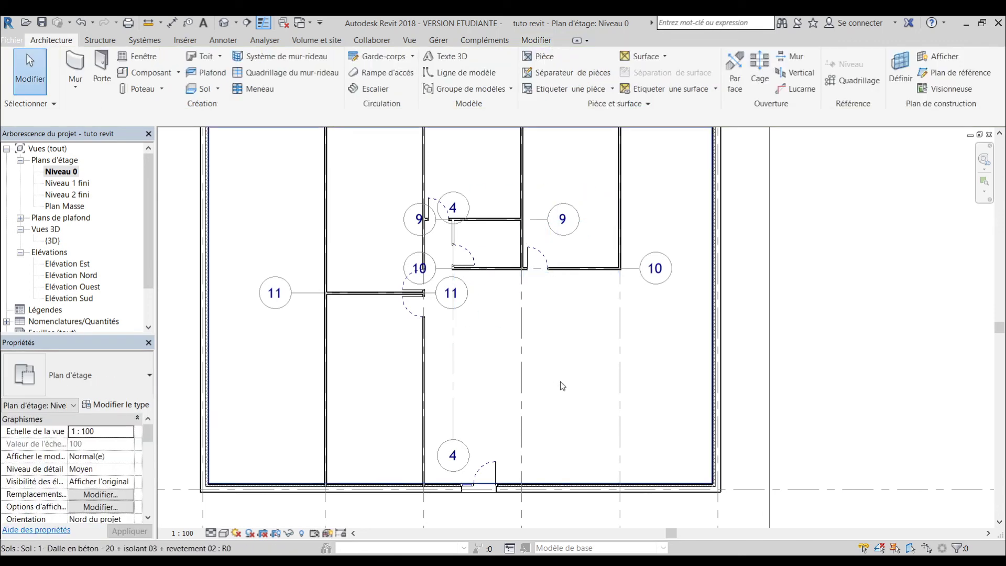
- Open the {3D} view and examine the placed interior doors and the entrance door from the front of the house
{"action": "scroll", "coordinate": [561, 385], "scroll_direction": "down", "scroll_amount": 3}
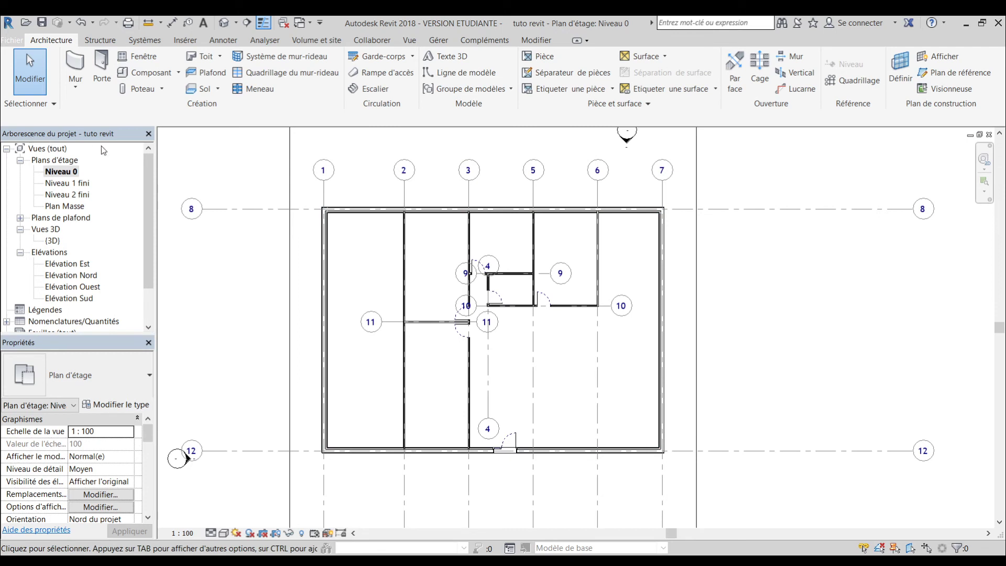
{"action": "double_click", "coordinate": [54, 241]}
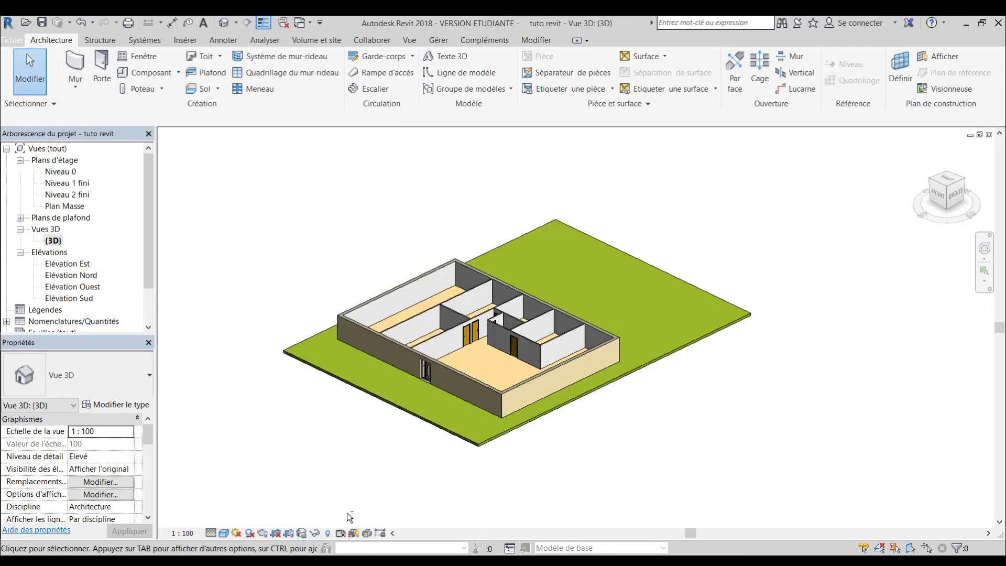
{"action": "middle_click_drag", "start_coordinate": [350, 519], "coordinate": [421, 497], "text": "shift"}
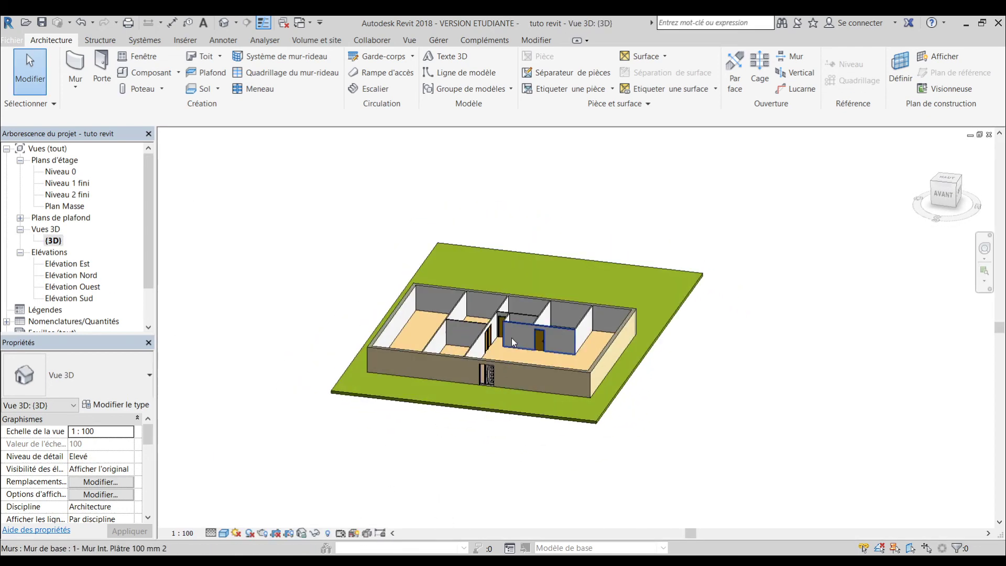
{"action": "scroll", "coordinate": [512, 338], "scroll_direction": "up", "scroll_amount": 5}
{"action": "scroll", "coordinate": [538, 364], "scroll_direction": "up", "scroll_amount": 2}
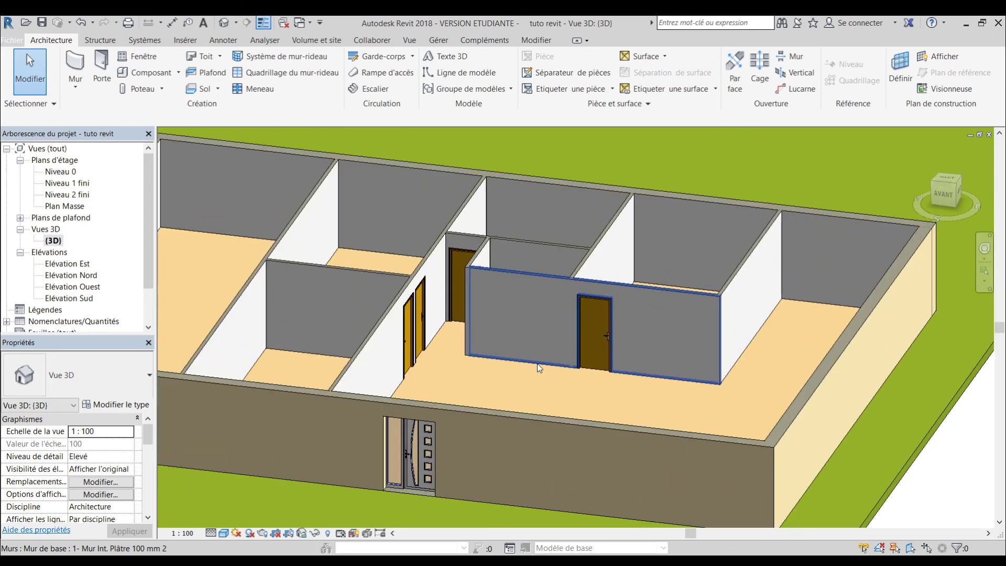
{"action": "scroll", "coordinate": [537, 363], "scroll_direction": "down", "scroll_amount": 3}
{"action": "scroll", "coordinate": [537, 364], "scroll_direction": "up", "scroll_amount": 4}
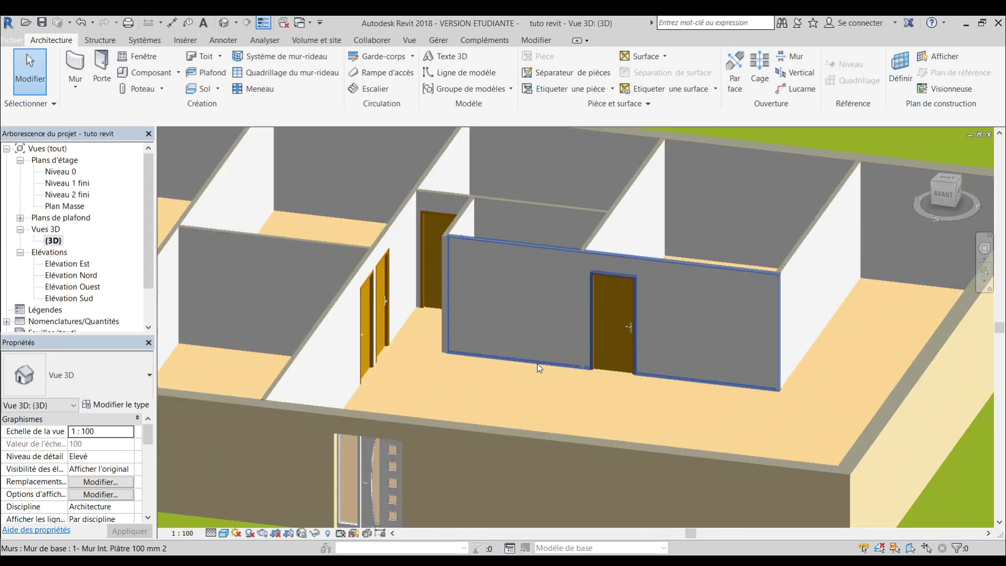
{"action": "scroll", "coordinate": [537, 363], "scroll_direction": "down", "scroll_amount": 5}
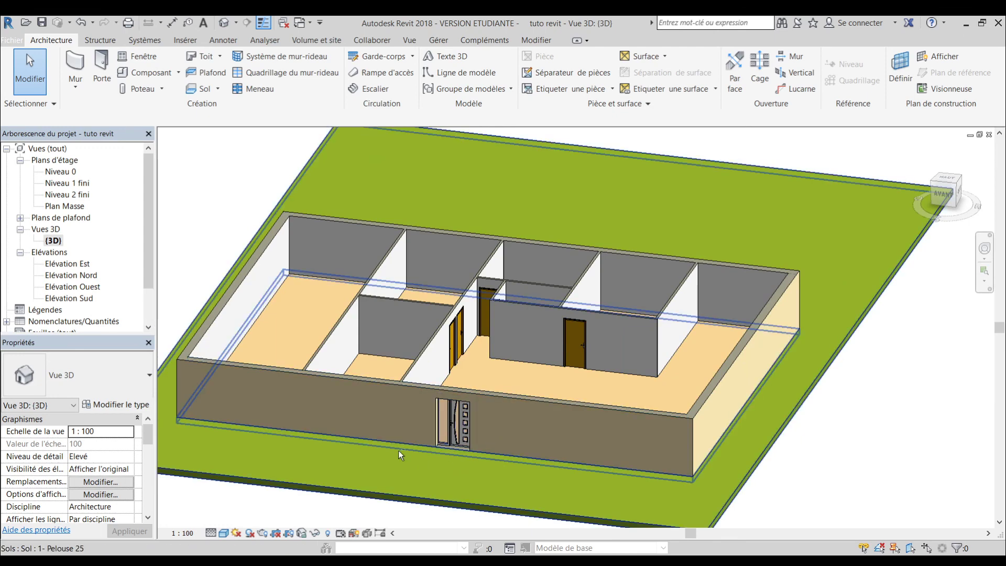
{"action": "middle_click_drag", "start_coordinate": [398, 451], "coordinate": [401, 425], "text": "shift"}
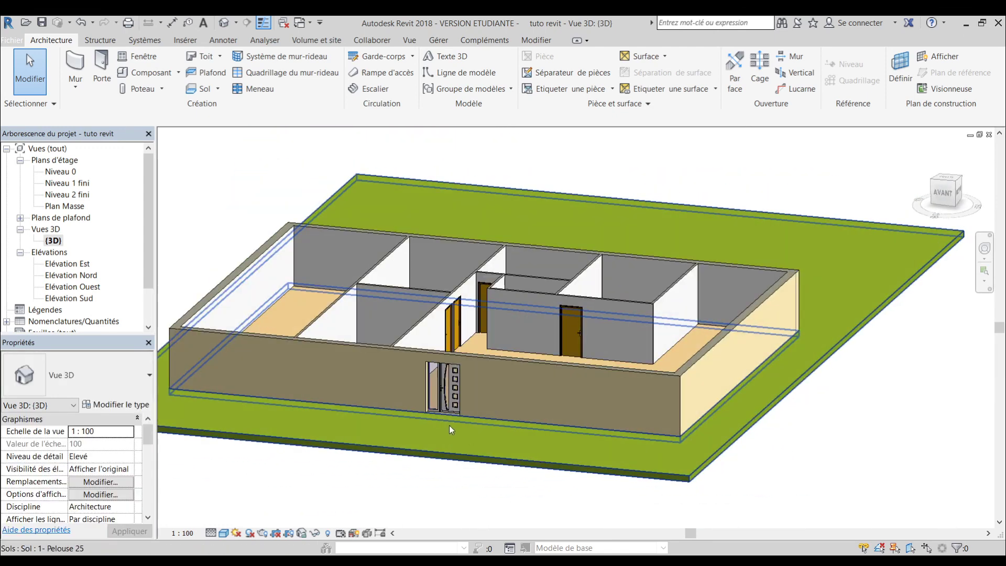
{"action": "scroll", "coordinate": [440, 419], "scroll_direction": "up", "scroll_amount": 6}
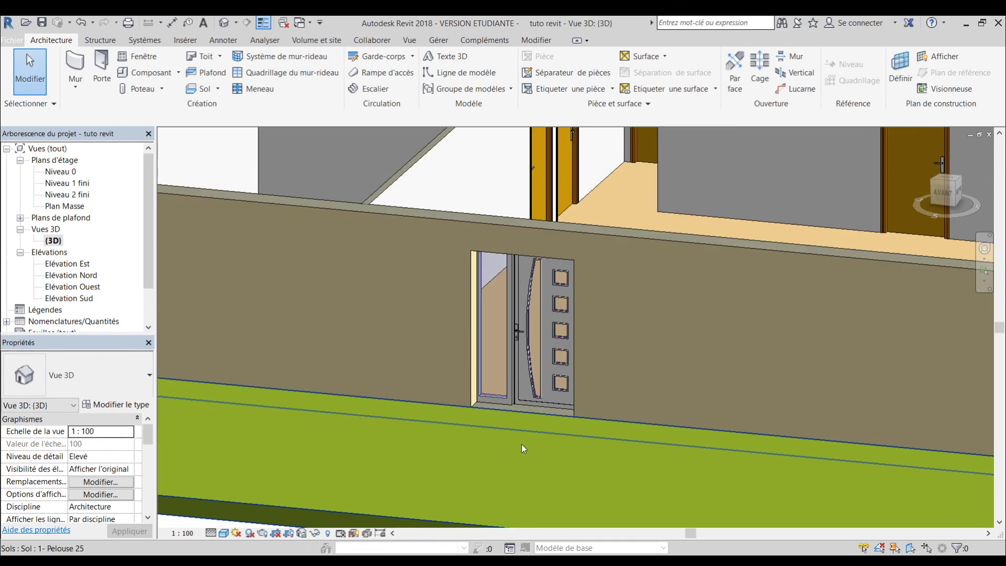
{"action": "mouse_move", "coordinate": [470, 435]}
{"action": "middle_mouse_down"}
{"action": "mouse_move", "coordinate": [493, 434]}
{"action": "mouse_move", "coordinate": [484, 415]}
{"action": "mouse_move", "coordinate": [315, 403]}
{"action": "middle_mouse_up"}
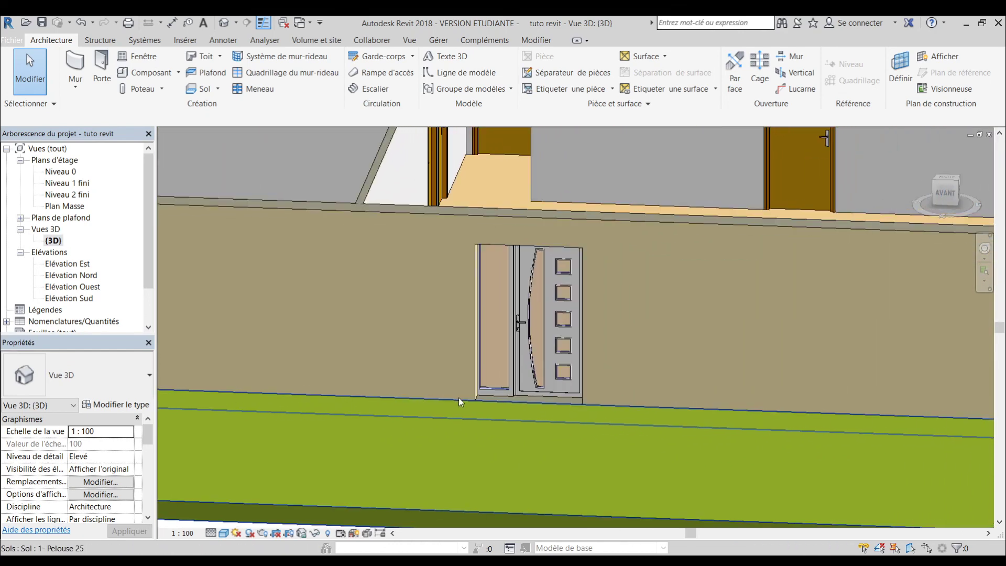
- Review the entrance door's instance properties, from its level constraints and opening angles to its construction phases and lintel height
{"action": "left_click", "coordinate": [541, 393]}
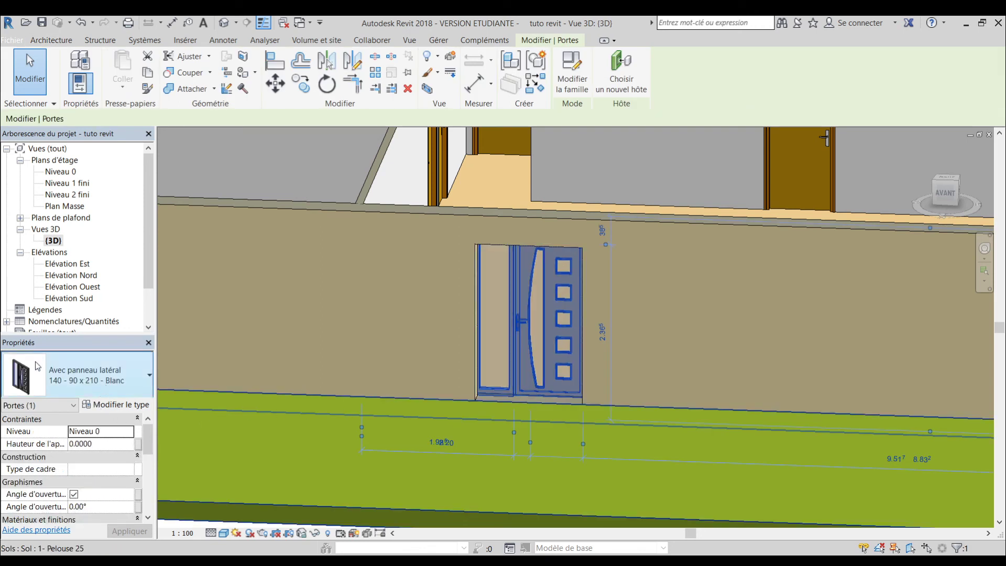
{"action": "scroll", "coordinate": [102, 457], "scroll_direction": "down", "scroll_amount": 1}
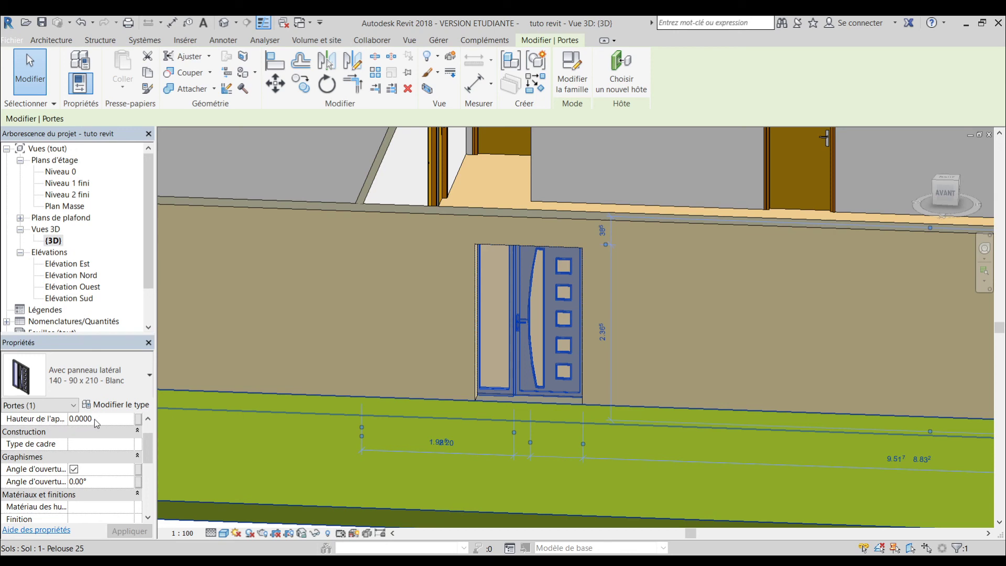
{"action": "scroll", "coordinate": [68, 460], "scroll_direction": "down", "scroll_amount": 1}
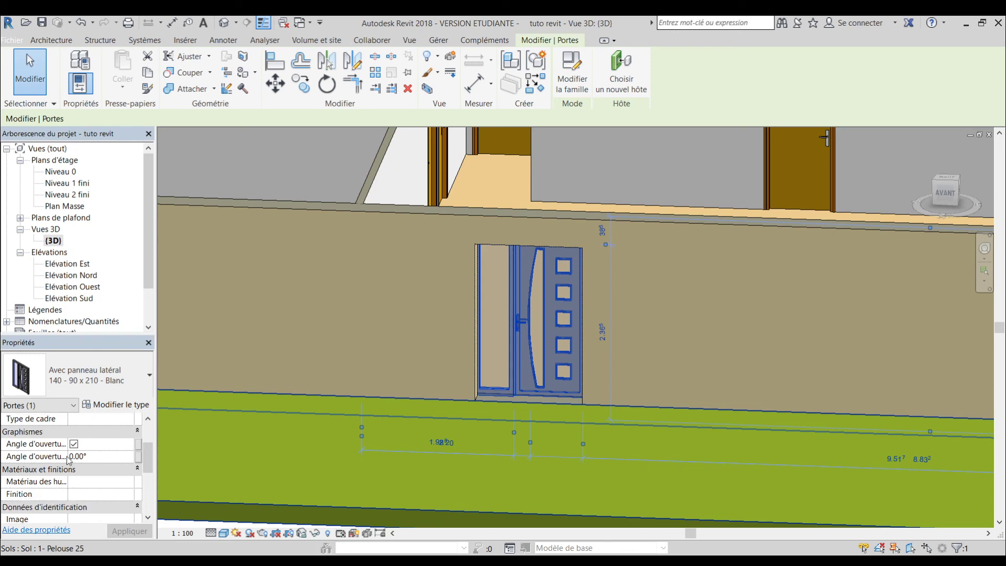
{"action": "scroll", "coordinate": [67, 461], "scroll_direction": "down", "scroll_amount": 2}
{"action": "scroll", "coordinate": [57, 431], "scroll_direction": "up", "scroll_amount": 2}
{"action": "scroll", "coordinate": [60, 472], "scroll_direction": "down", "scroll_amount": 2}
{"action": "scroll", "coordinate": [62, 472], "scroll_direction": "down", "scroll_amount": 2}
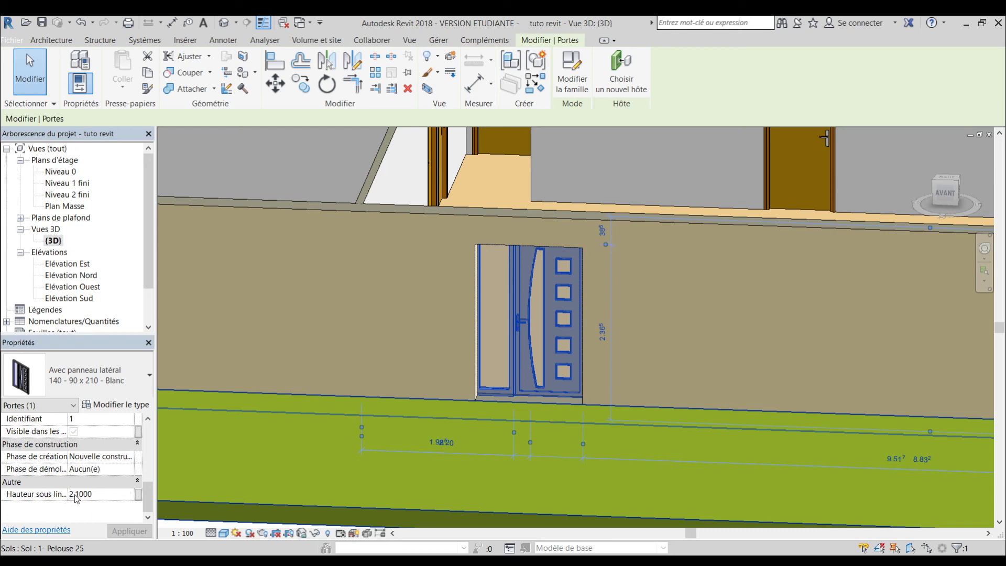
{"action": "scroll", "coordinate": [107, 502], "scroll_direction": "up", "scroll_amount": 5}
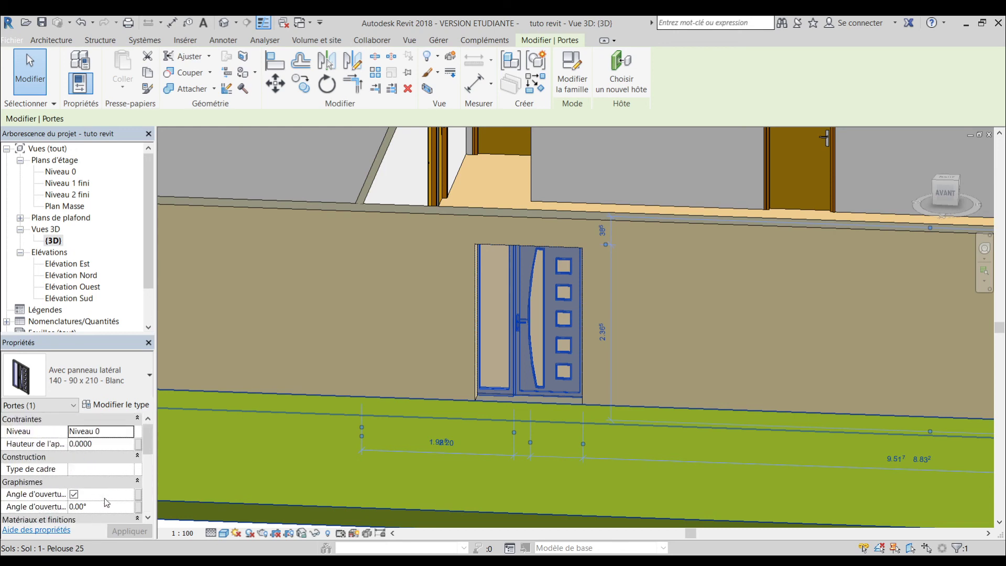
{"action": "scroll", "coordinate": [105, 480], "scroll_direction": "down", "scroll_amount": 1}
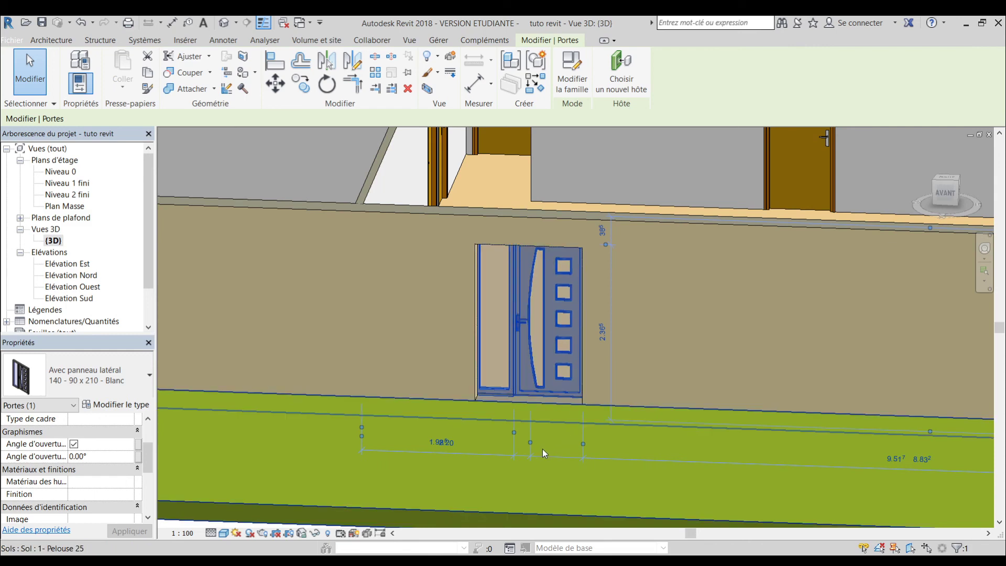
{"action": "key", "text": "Escape"}
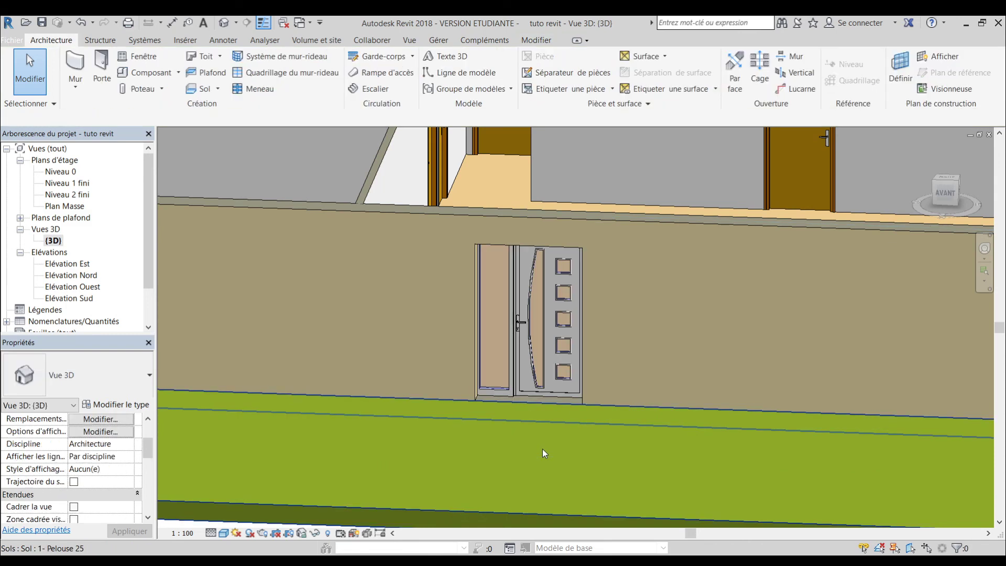
{"action": "scroll", "coordinate": [542, 449], "scroll_direction": "down", "scroll_amount": 2}
{"action": "scroll", "coordinate": [724, 439], "scroll_direction": "down", "scroll_amount": 1}
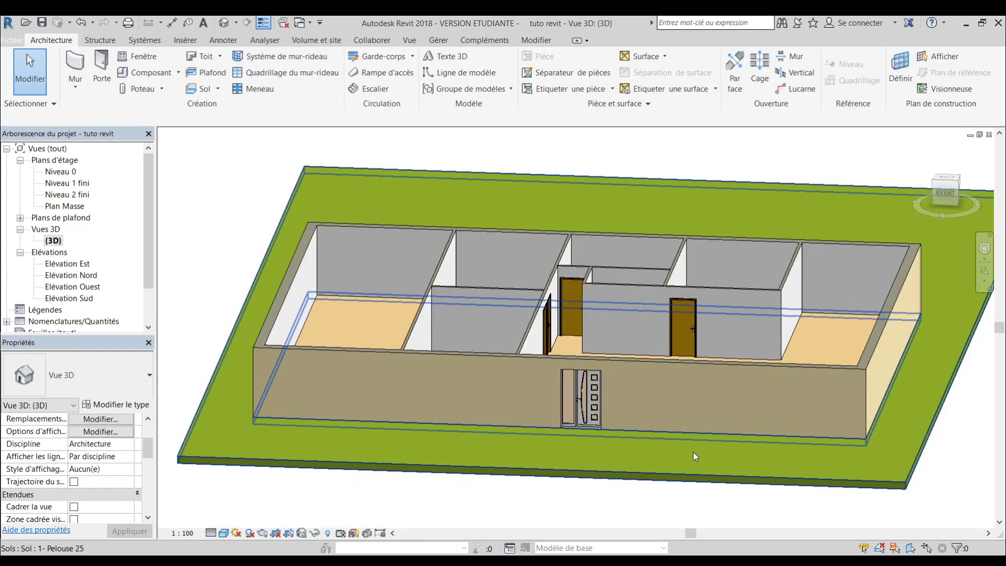
{"action": "scroll", "coordinate": [690, 452], "scroll_direction": "down", "scroll_amount": 1}
{"action": "middle_click_drag", "start_coordinate": [696, 458], "coordinate": [627, 437]}
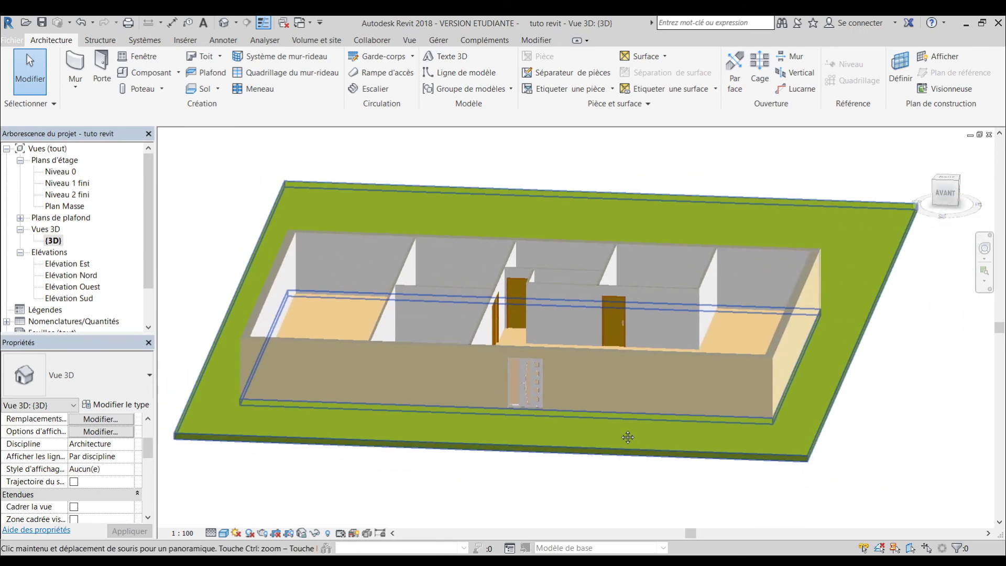